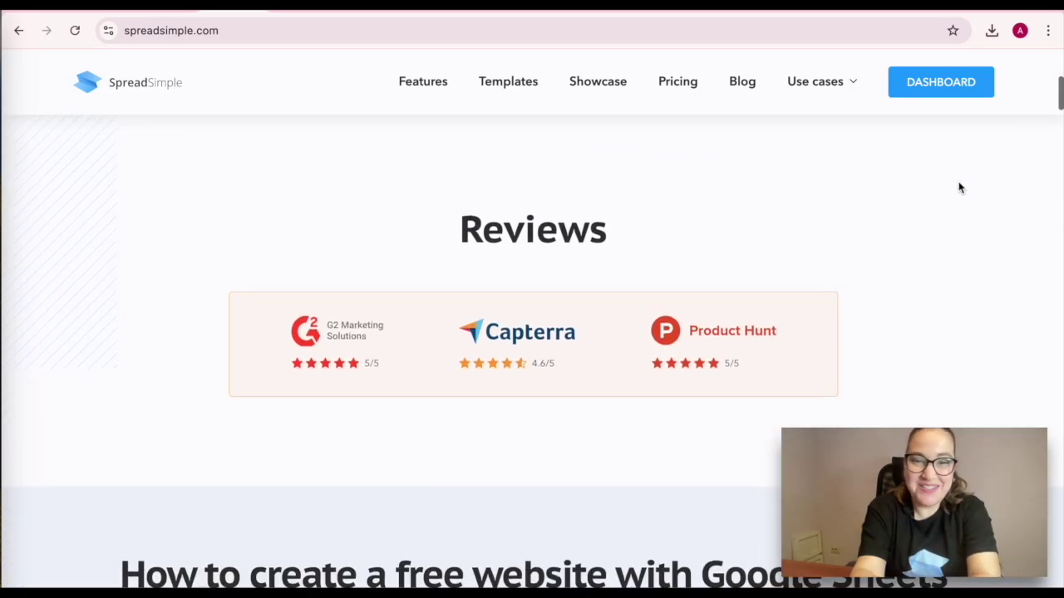
Step: Scroll down the SpreadSimple homepage past the Reviews section
{"action": "scroll", "coordinate": [959, 188], "scroll_direction": "down", "scroll_amount": 5}
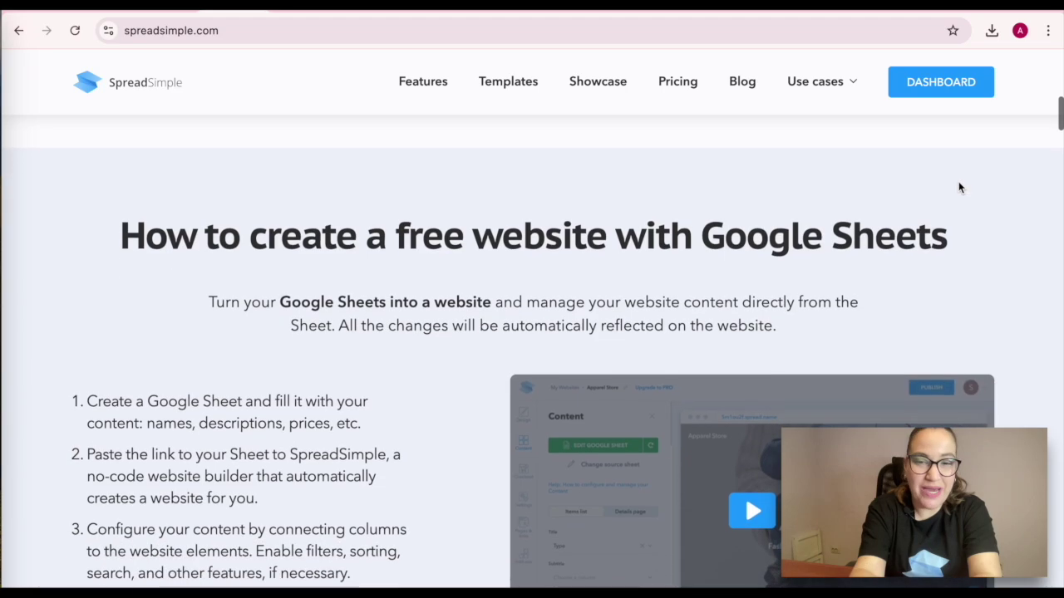
{"action": "scroll", "coordinate": [959, 188], "scroll_direction": "down", "scroll_amount": 2}
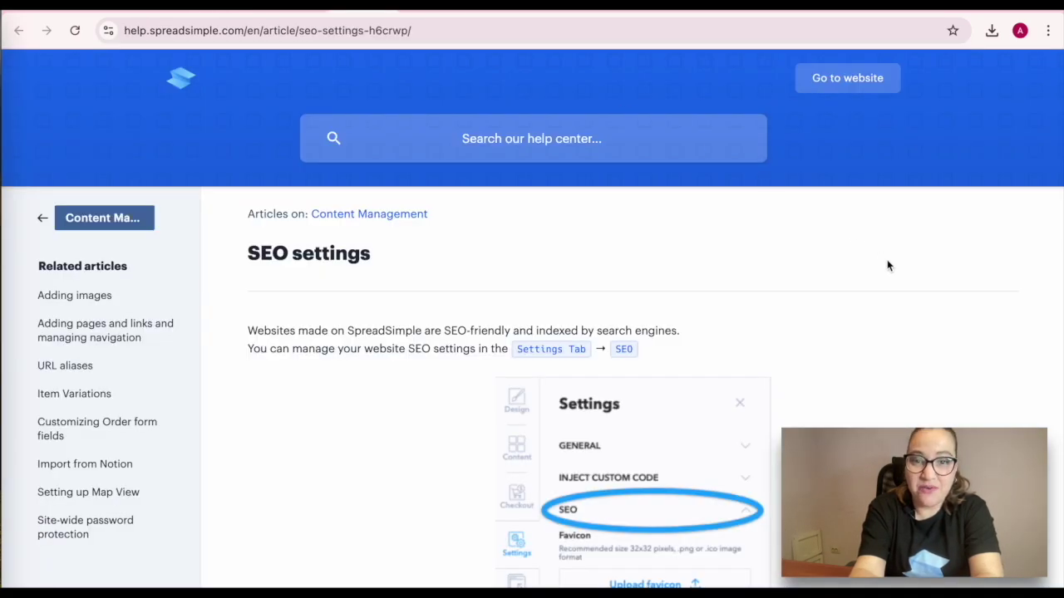
{"action": "scroll", "coordinate": [887, 265], "scroll_direction": "down", "scroll_amount": 2}
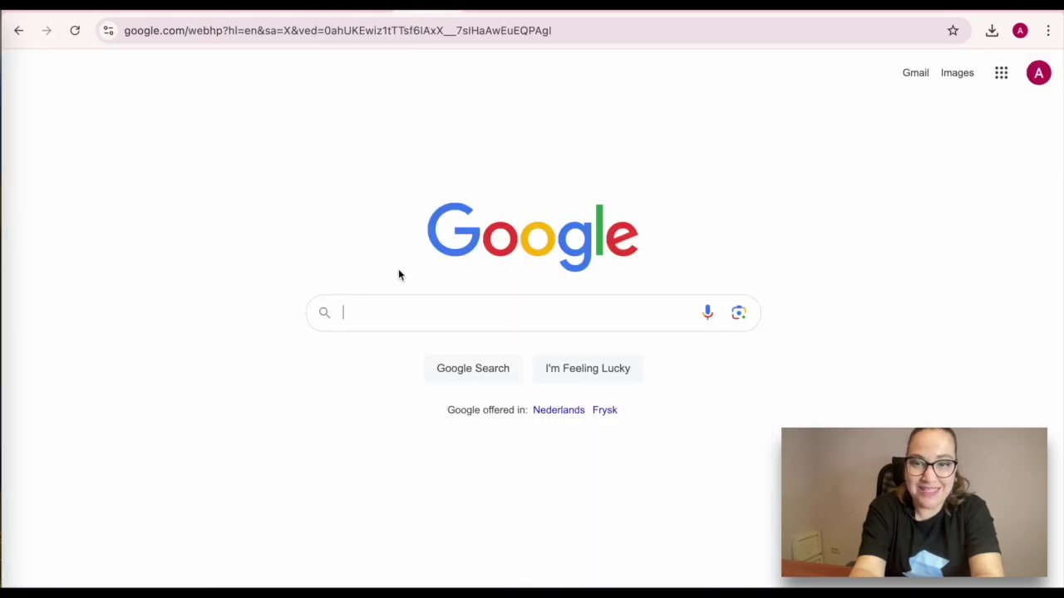
Step: Search Google for 'glamping in europe' and scroll through the results
{"action": "type", "text": "glamp"}
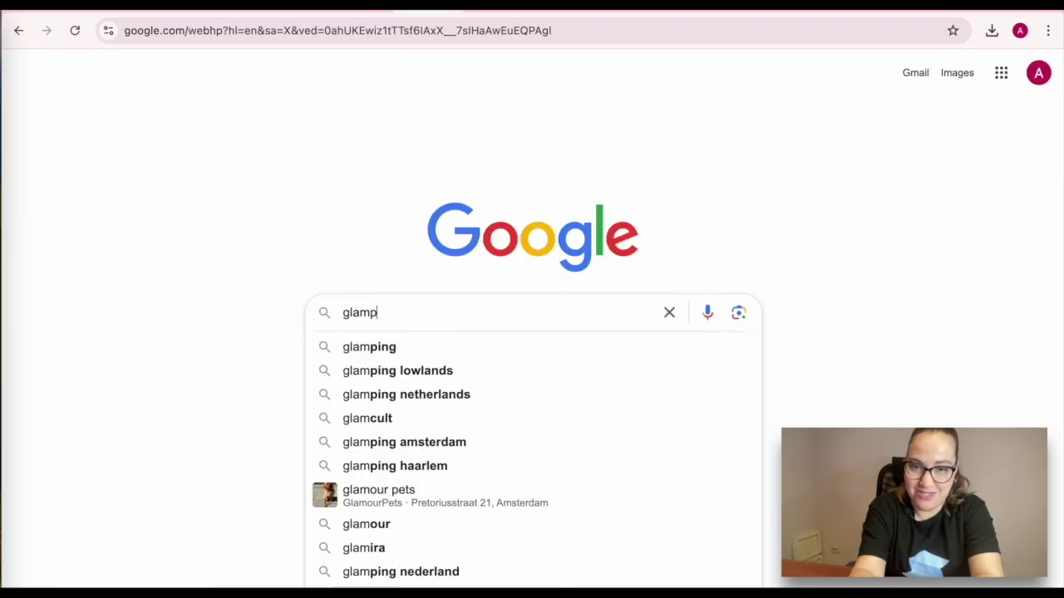
{"action": "type", "text": "ing in europe"}
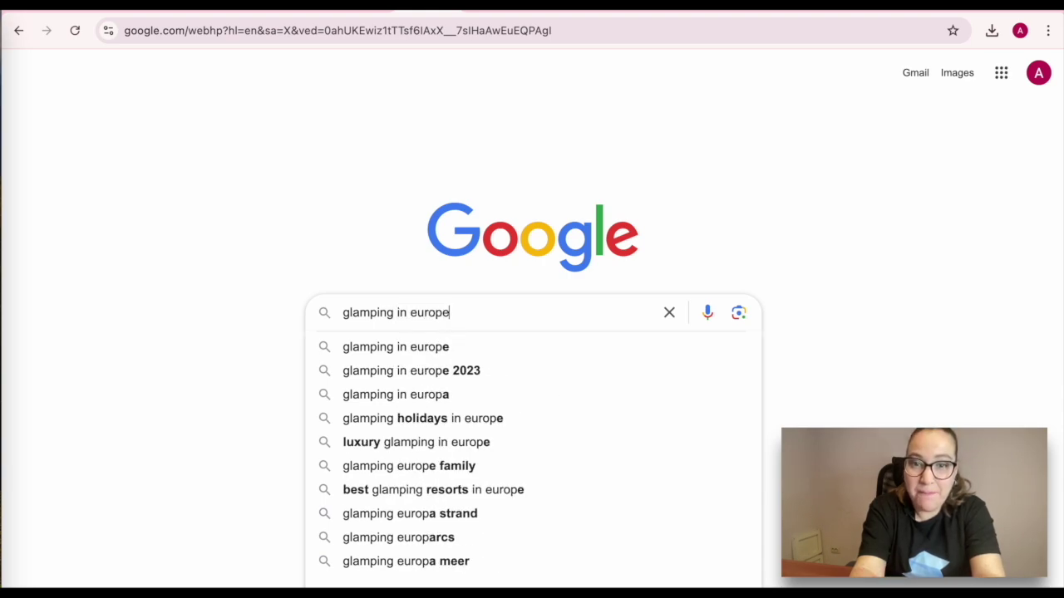
{"action": "key", "text": "Return"}
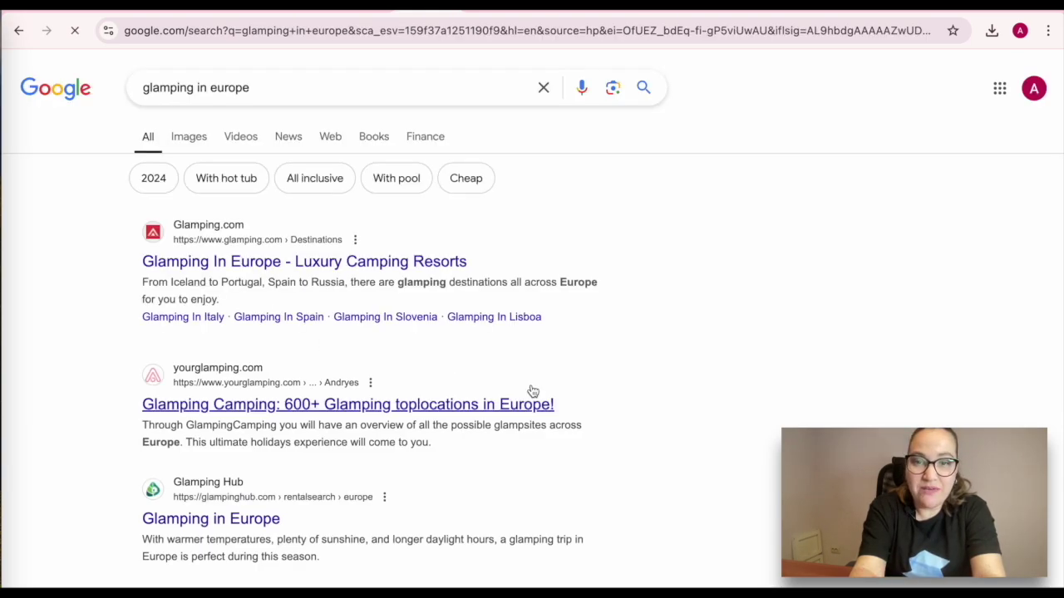
{"action": "scroll", "coordinate": [532, 390], "scroll_direction": "down", "scroll_amount": 3}
{"action": "scroll", "coordinate": [532, 390], "scroll_direction": "down", "scroll_amount": 1}
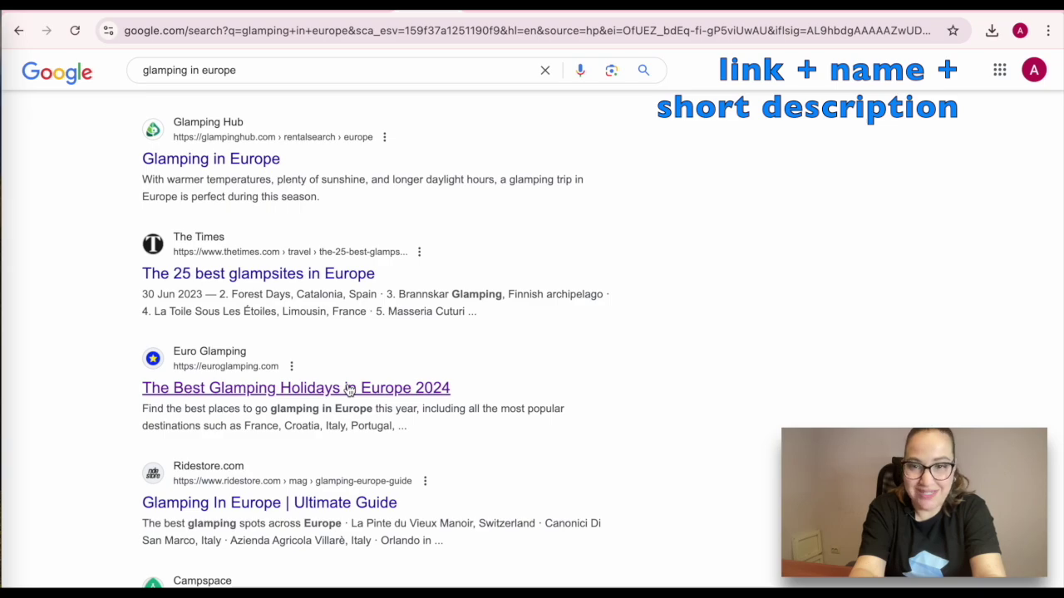
Step: Visit the Euro Glamping result and scroll down the results
{"action": "left_click", "coordinate": [349, 388]}
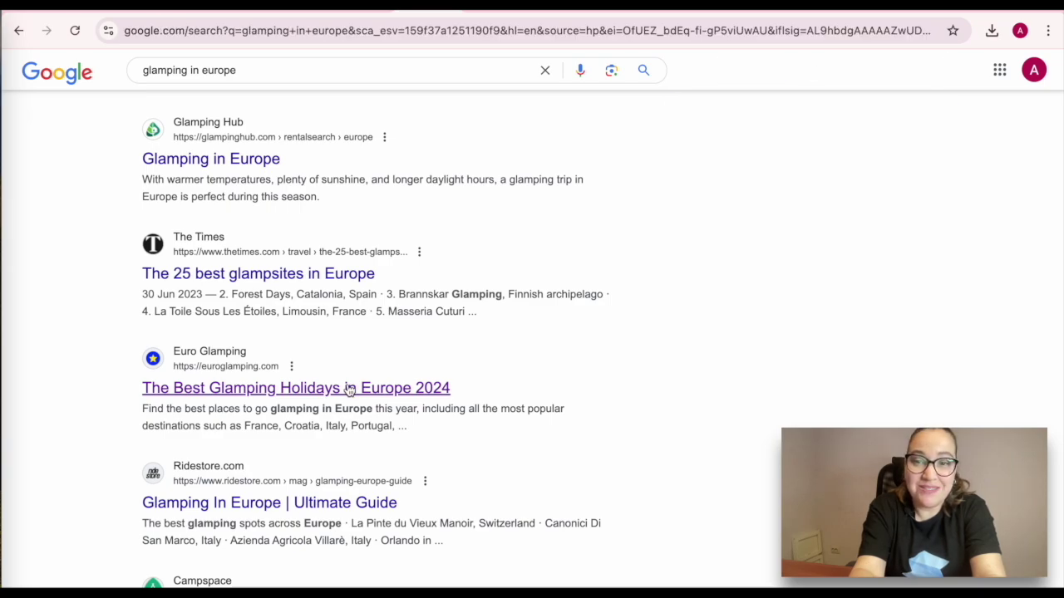
{"action": "scroll", "coordinate": [349, 390], "scroll_direction": "down", "scroll_amount": 2}
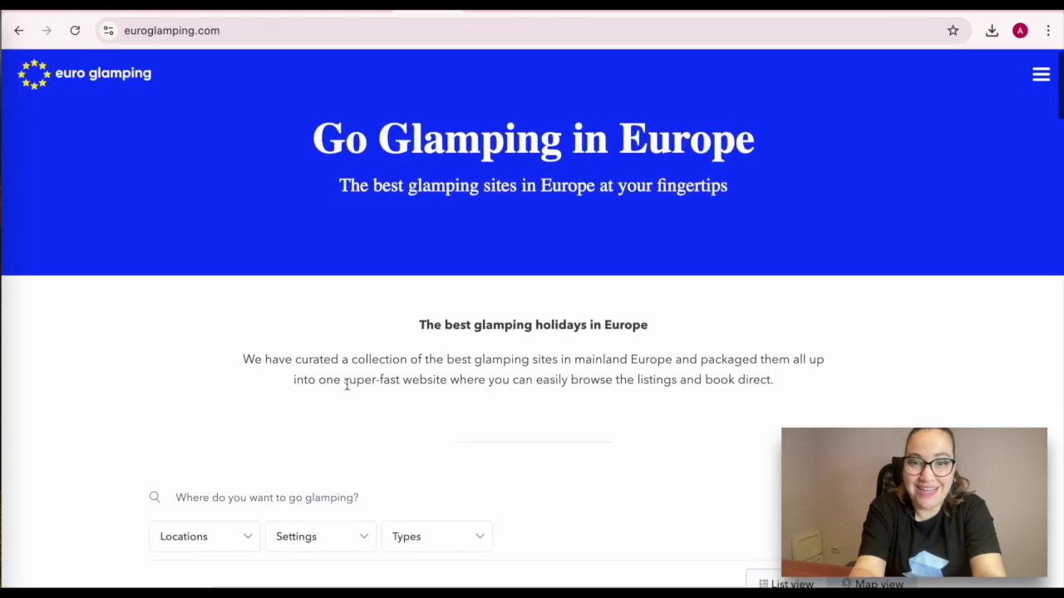
{"action": "scroll", "coordinate": [347, 390], "scroll_direction": "down", "scroll_amount": 5}
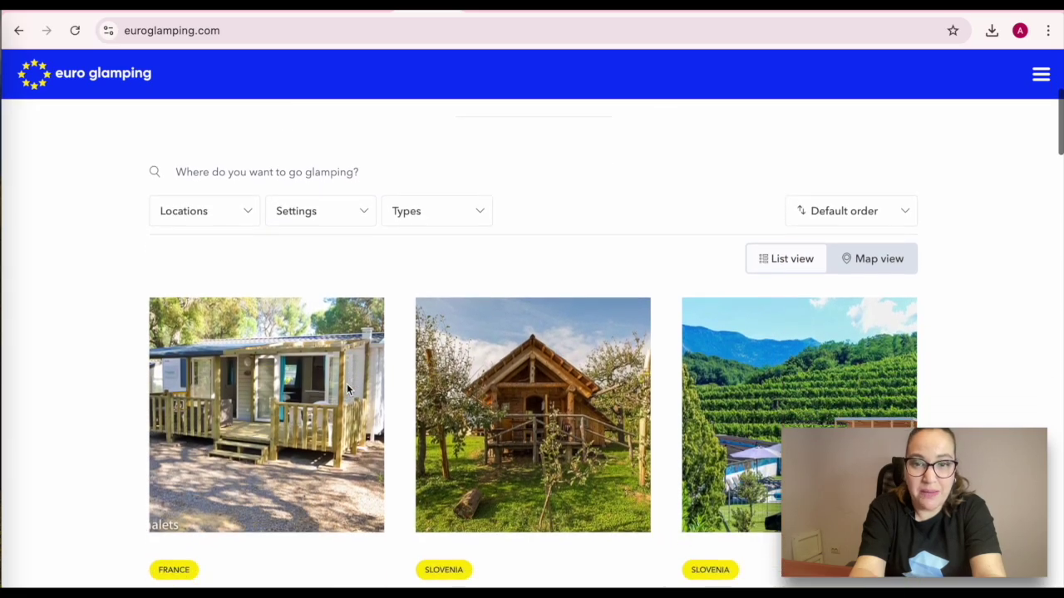
{"action": "scroll", "coordinate": [348, 391], "scroll_direction": "down", "scroll_amount": 5}
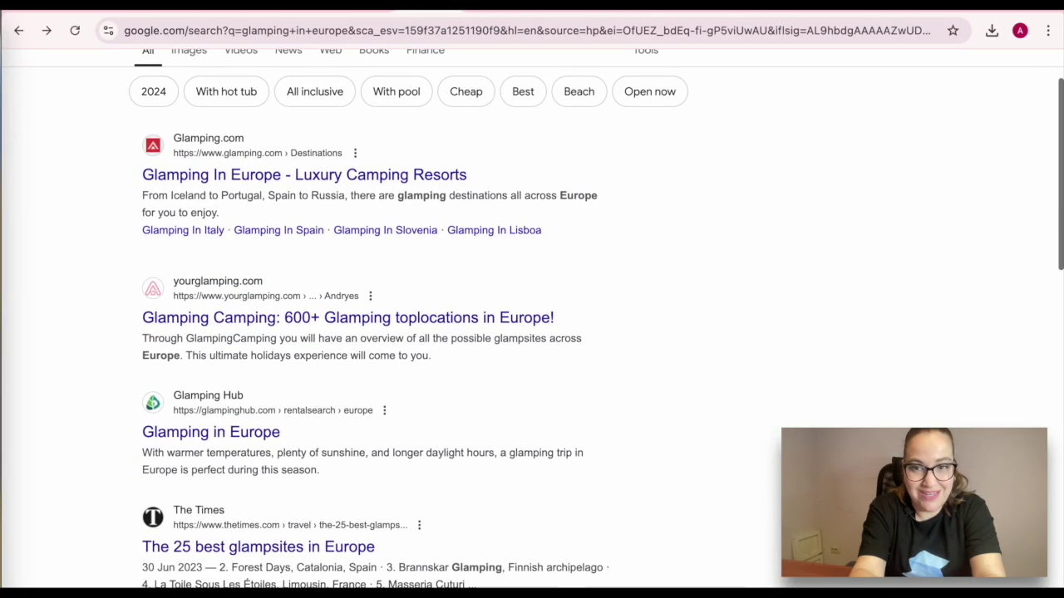
{"action": "scroll", "coordinate": [532, 332], "scroll_direction": "down", "scroll_amount": 6}
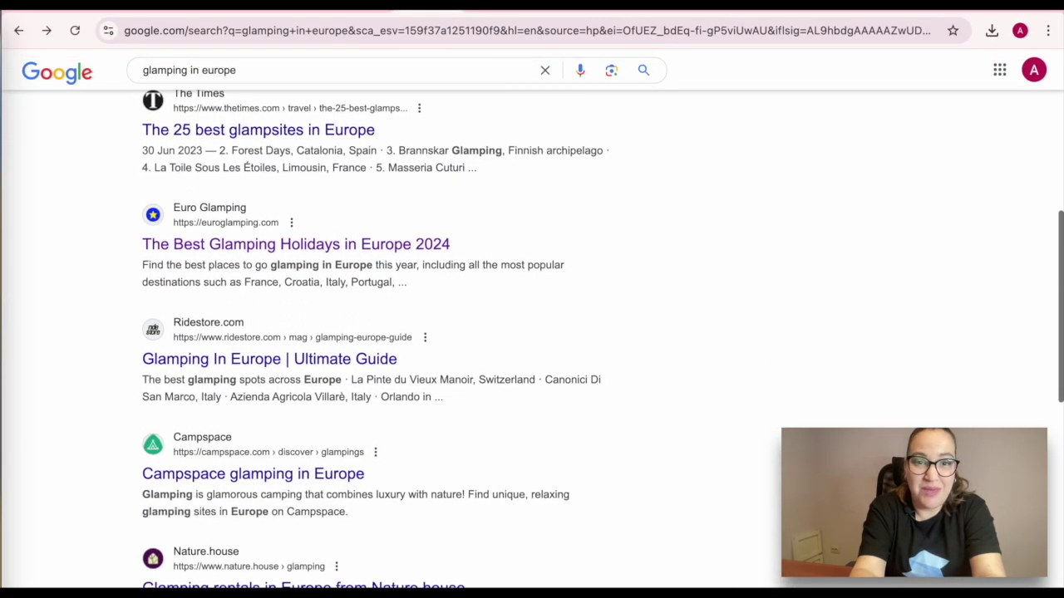
{"action": "scroll", "coordinate": [532, 333], "scroll_direction": "down", "scroll_amount": 6}
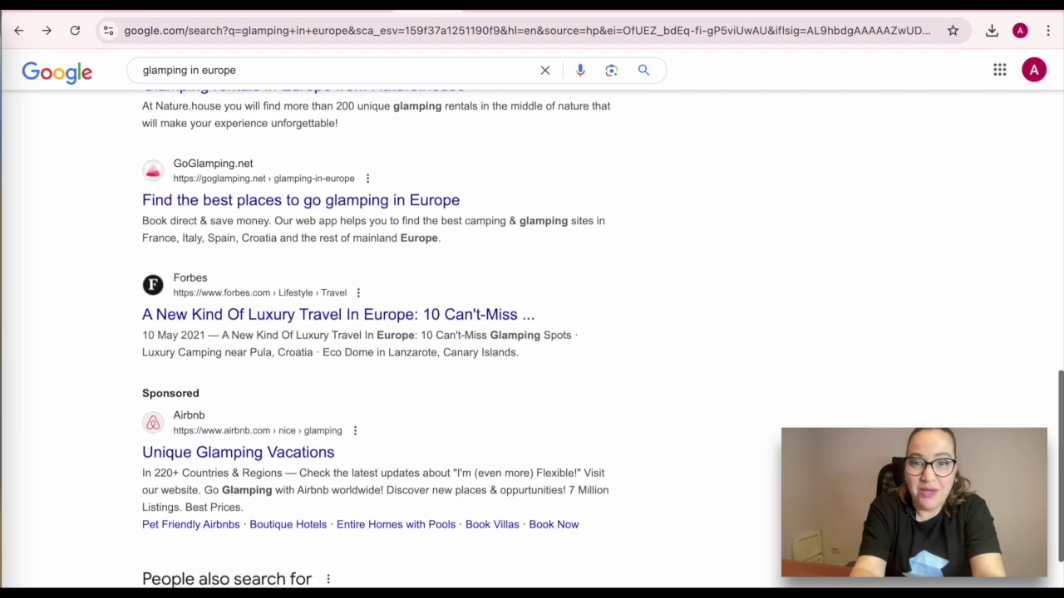
Step: Go to the second results page and open SpreadSimple's Pastry and Bakery template page
{"action": "scroll", "coordinate": [332, 499], "scroll_direction": "down", "scroll_amount": 2}
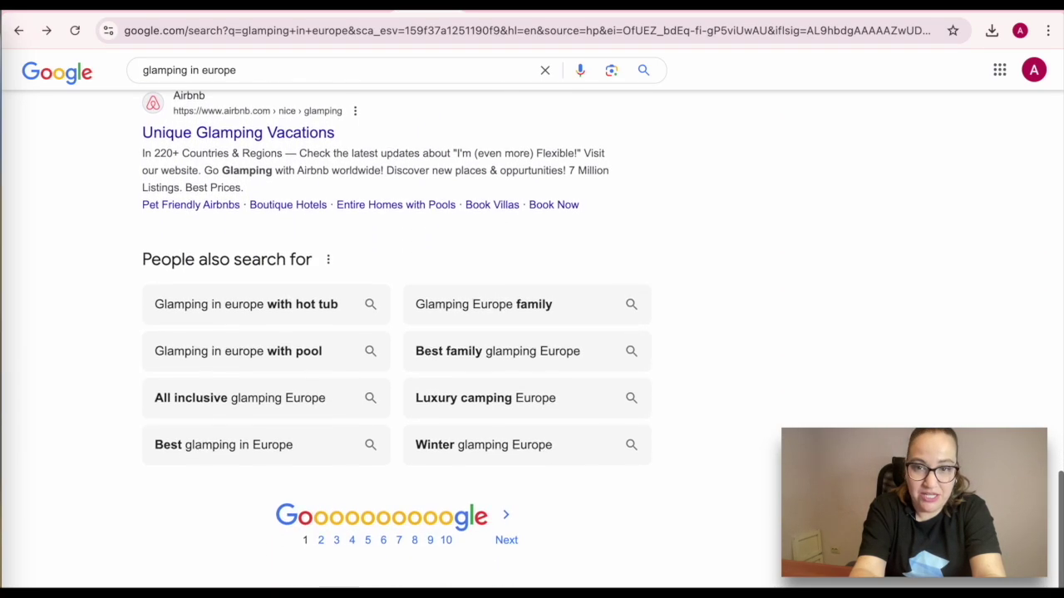
{"action": "left_click", "coordinate": [320, 543]}
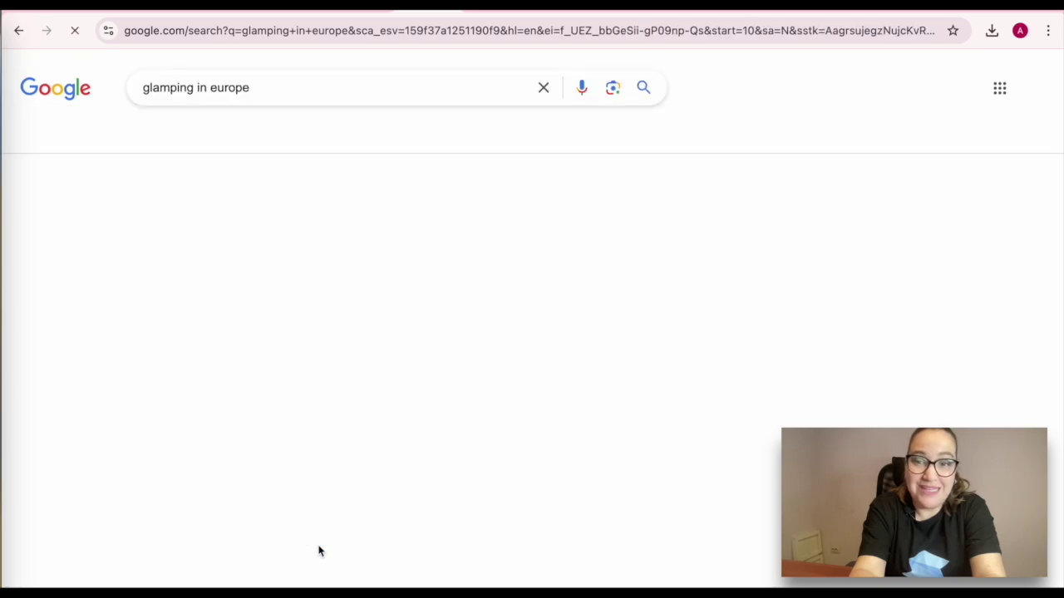
{"action": "scroll", "coordinate": [661, 434], "scroll_direction": "down", "scroll_amount": 3}
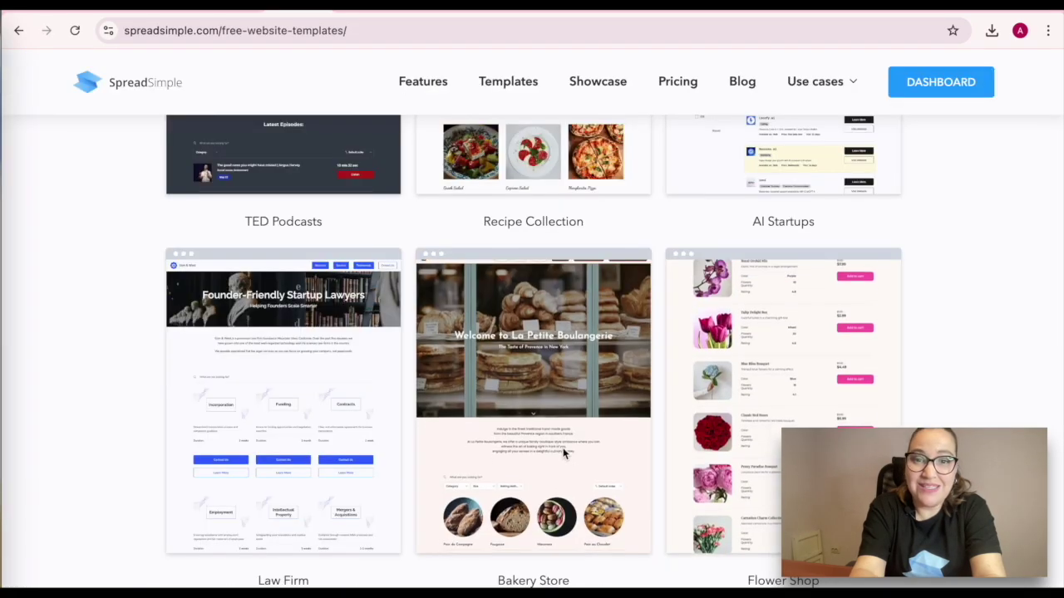
{"action": "left_click", "coordinate": [525, 453]}
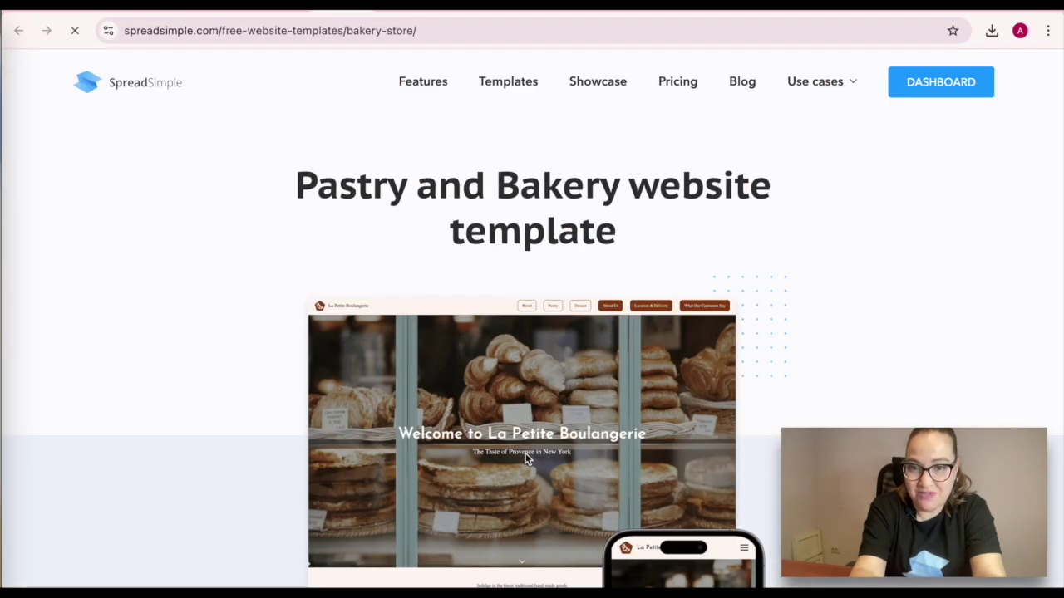
{"action": "scroll", "coordinate": [525, 454], "scroll_direction": "down", "scroll_amount": 5}
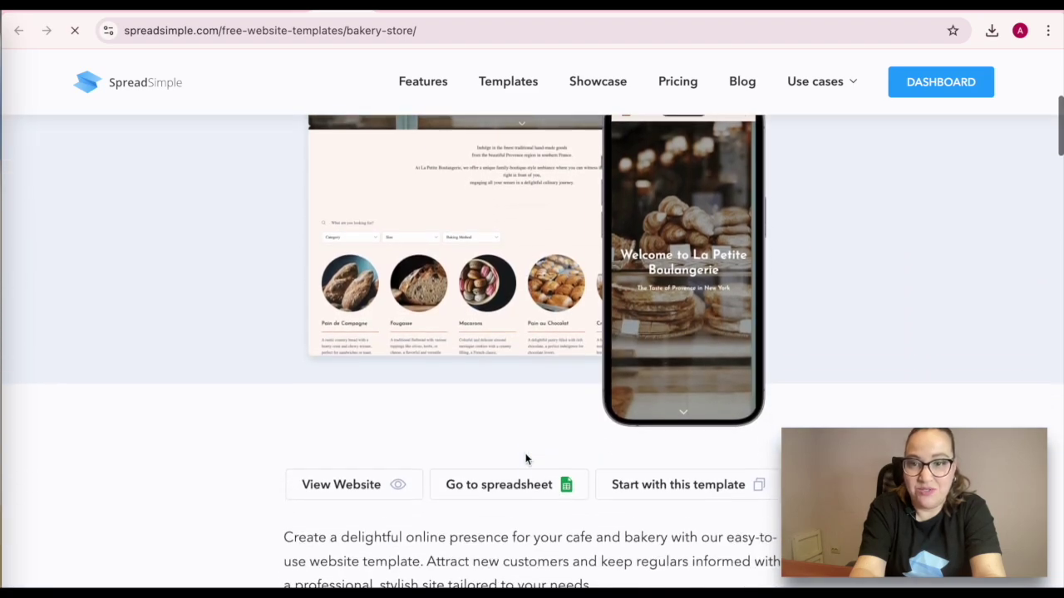
Step: Create the La Petite Boulangerie website from the Pastry and Bakery template
{"action": "left_click", "coordinate": [656, 472]}
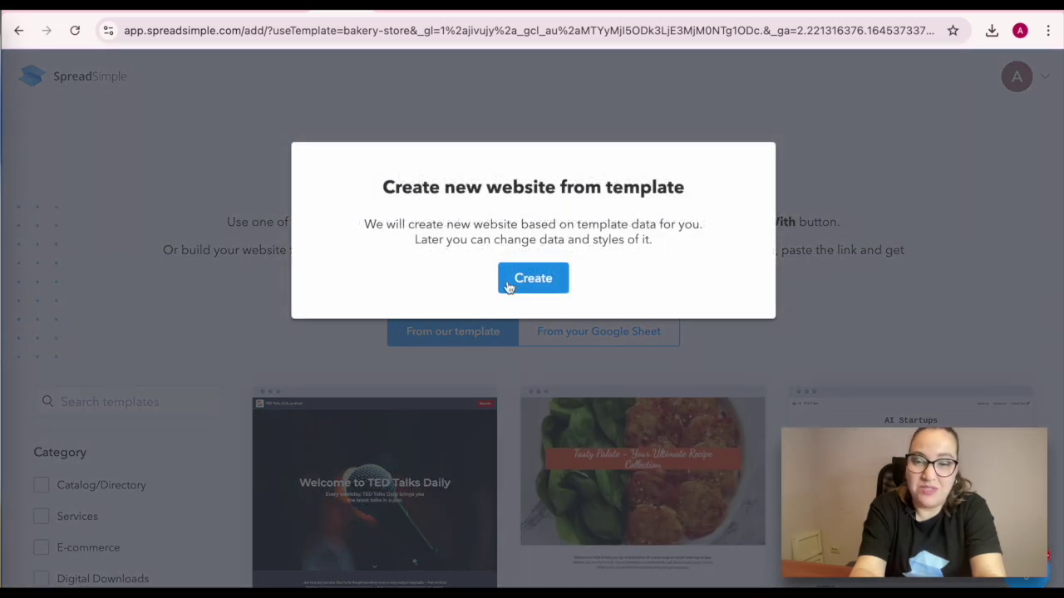
{"action": "left_click", "coordinate": [533, 278]}
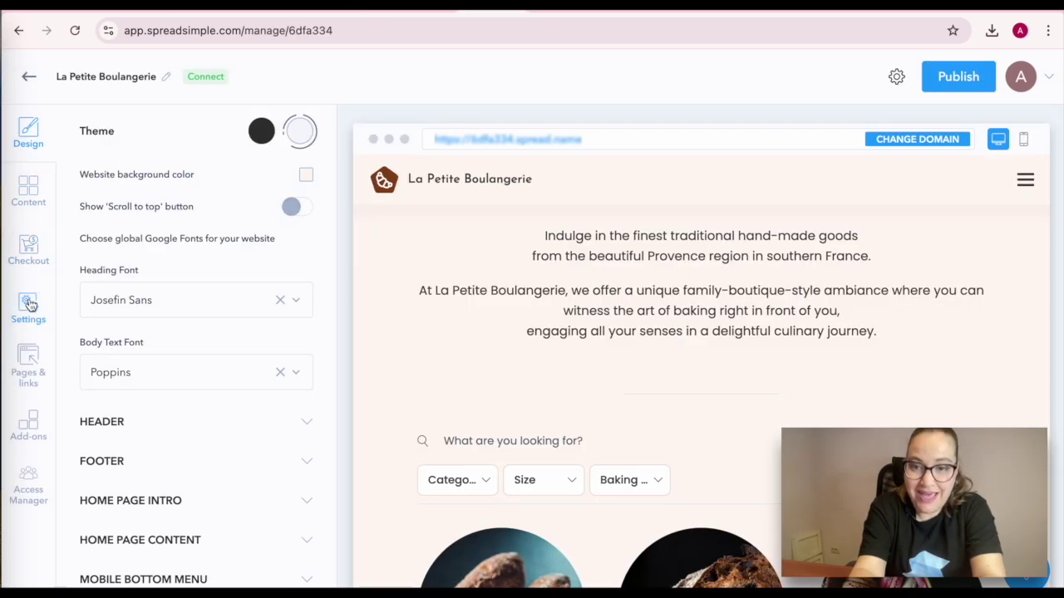
Step: Upload Faficon 32x32.png as the site's favicon in Settings > SEO
{"action": "left_click", "coordinate": [29, 305]}
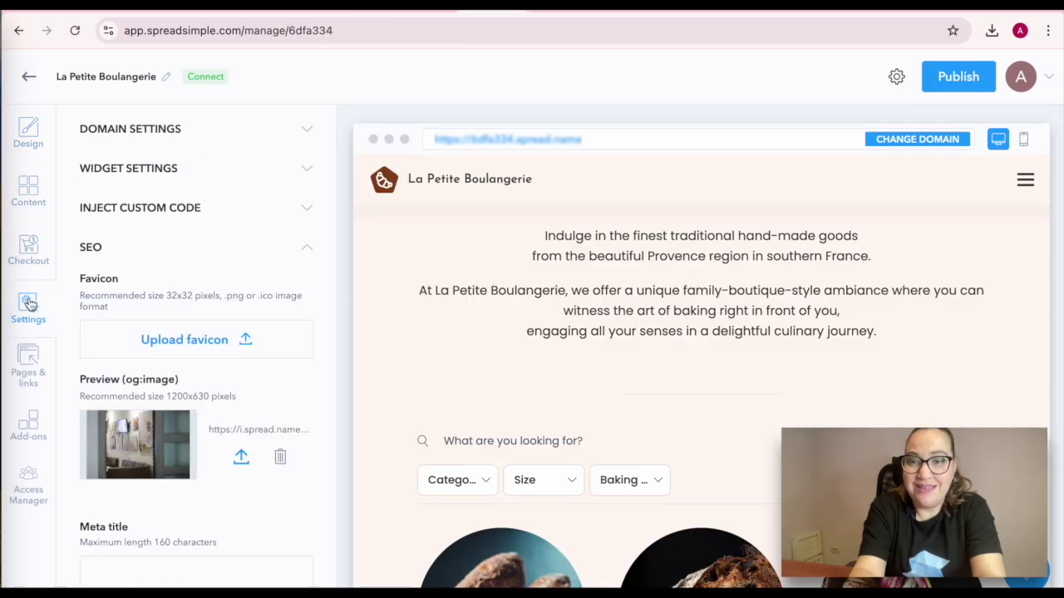
{"action": "left_click", "coordinate": [308, 253]}
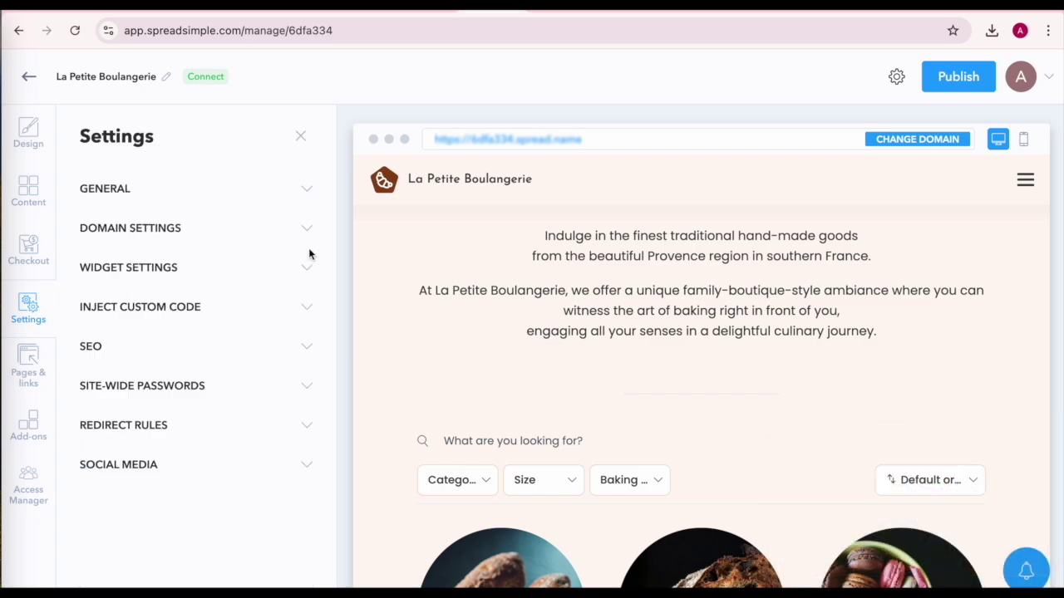
{"action": "left_click", "coordinate": [306, 349]}
{"action": "scroll", "coordinate": [306, 353], "scroll_direction": "down", "scroll_amount": 1}
{"action": "scroll", "coordinate": [305, 352], "scroll_direction": "down", "scroll_amount": 3}
{"action": "scroll", "coordinate": [249, 344], "scroll_direction": "up", "scroll_amount": 1}
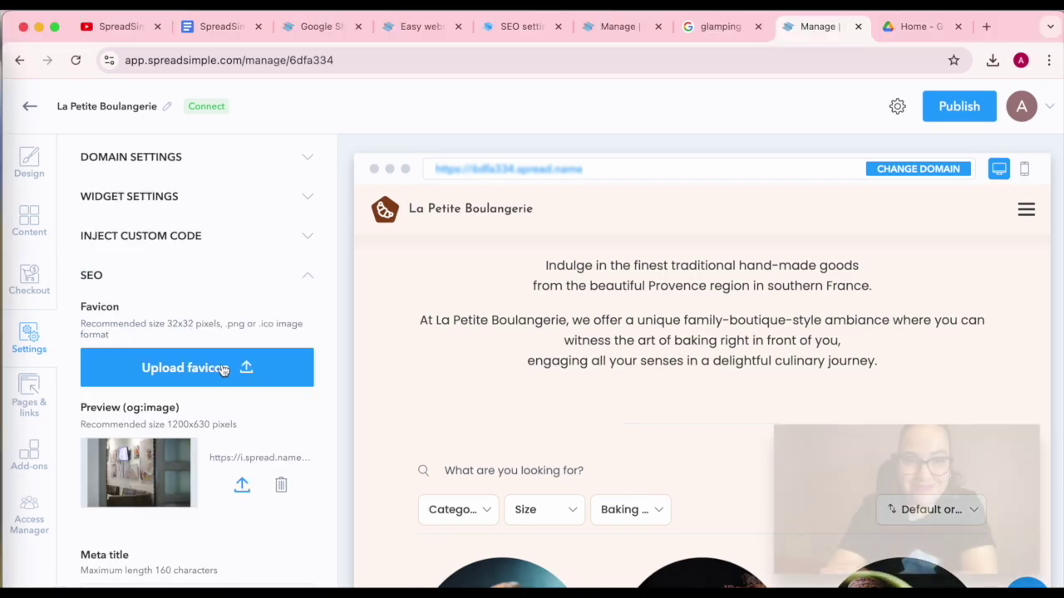
{"action": "left_click", "coordinate": [225, 338]}
{"action": "left_click", "coordinate": [540, 269]}
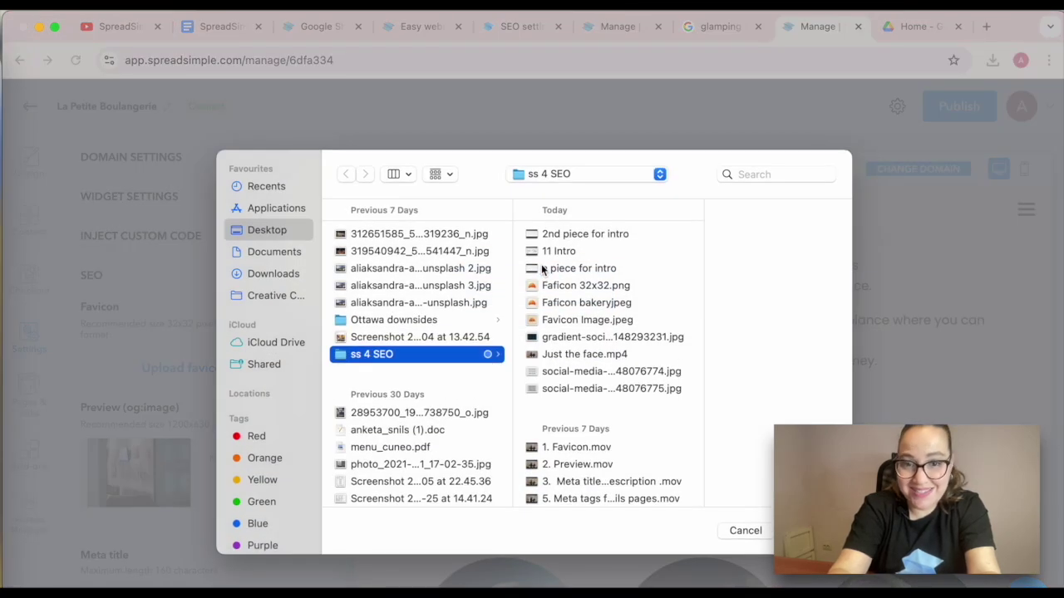
{"action": "left_click", "coordinate": [582, 285]}
{"action": "left_click", "coordinate": [804, 530]}
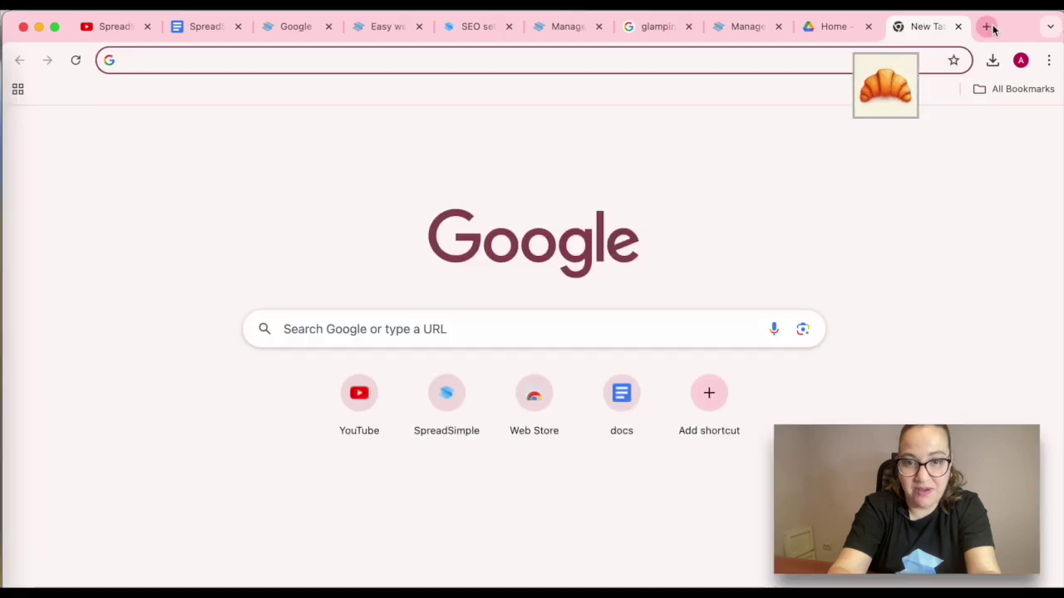
Step: Load zby4gbb.spread.name in a new tab, then reopen the bakery site tab from History
{"action": "type", "text": "https://zby4gbb.spread.name"}
{"action": "key", "text": "Return"}
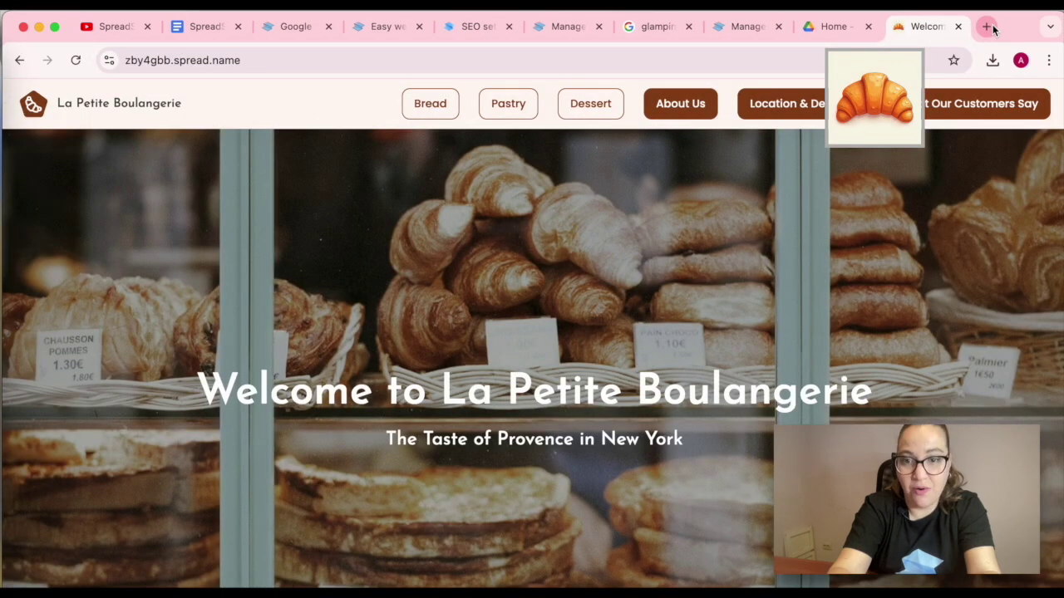
{"action": "left_click", "coordinate": [1050, 61]}
{"action": "mouse_move", "coordinate": [856, 229]}
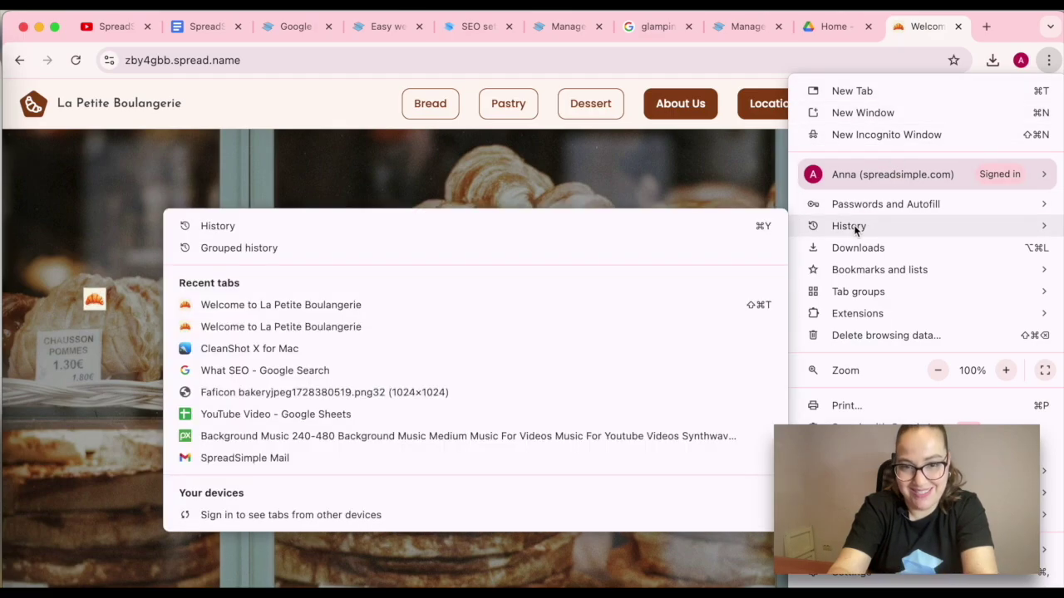
{"action": "left_click", "coordinate": [241, 305]}
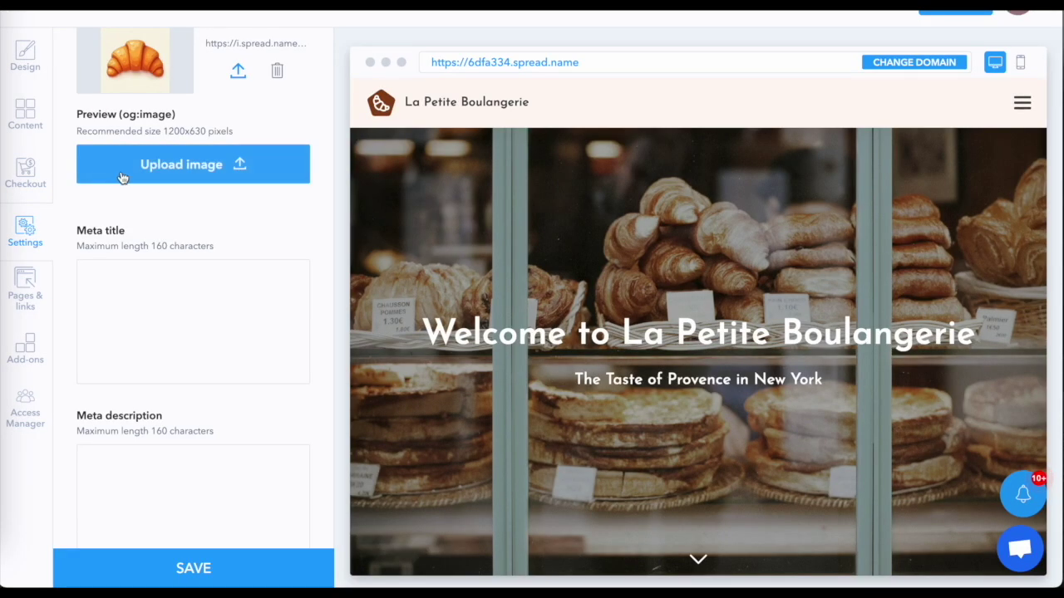
{"action": "left_click", "coordinate": [121, 178]}
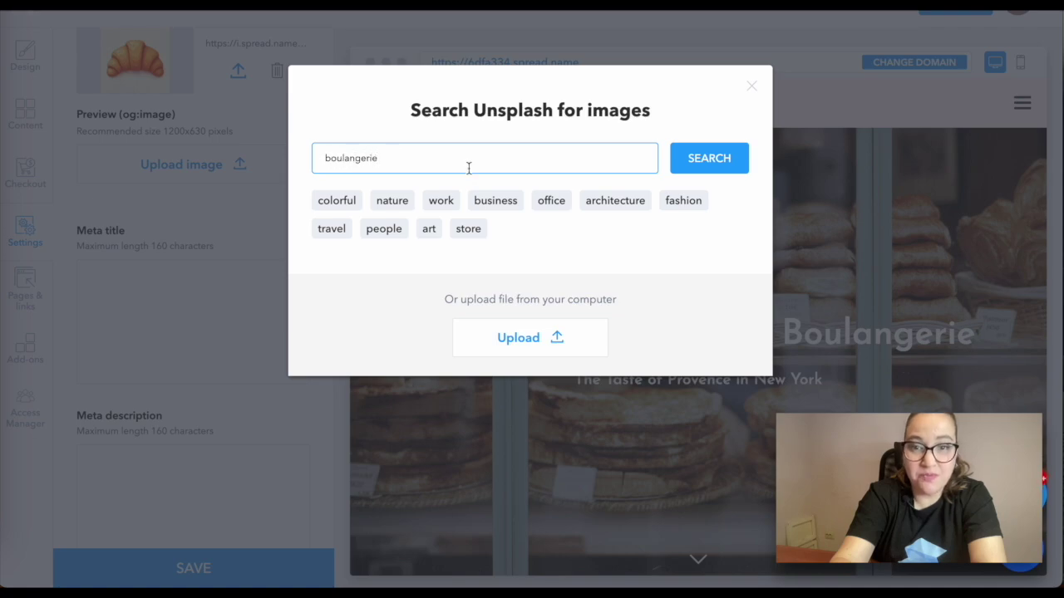
Step: Pick an Unsplash boulangerie photo as the preview (og:image) and save the SEO settings
{"action": "left_click", "coordinate": [716, 157]}
{"action": "scroll", "coordinate": [696, 199], "scroll_direction": "down", "scroll_amount": 3}
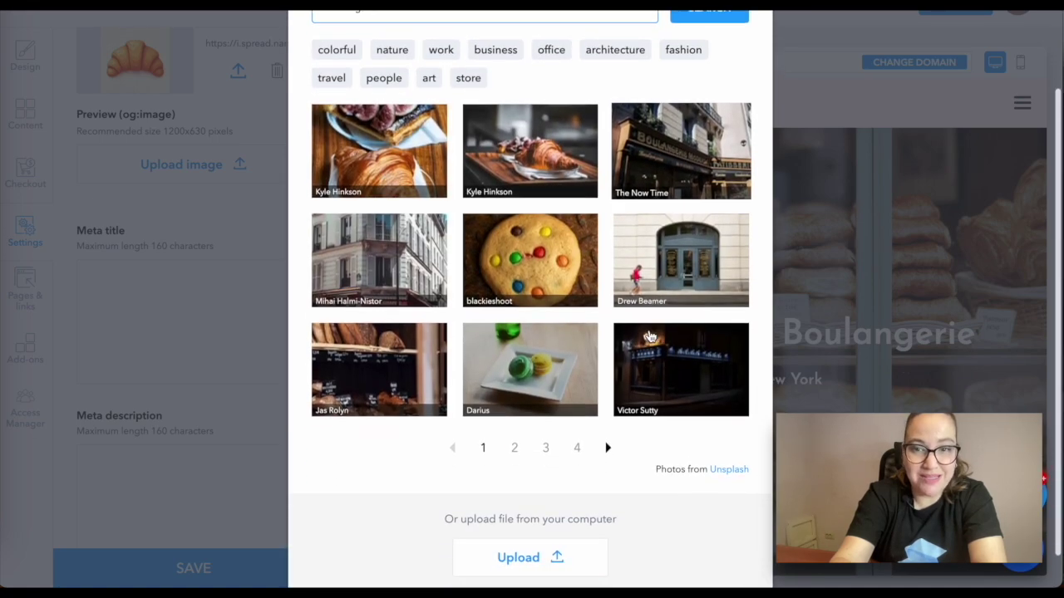
{"action": "left_click", "coordinate": [515, 410]}
{"action": "left_click", "coordinate": [546, 409]}
{"action": "left_click", "coordinate": [669, 316]}
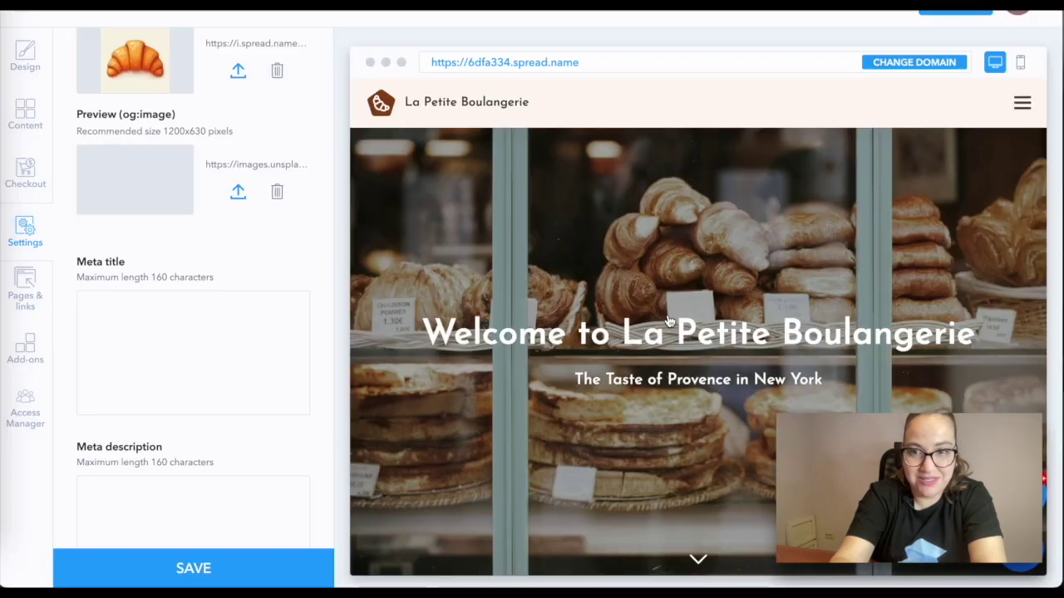
{"action": "left_click", "coordinate": [209, 572]}
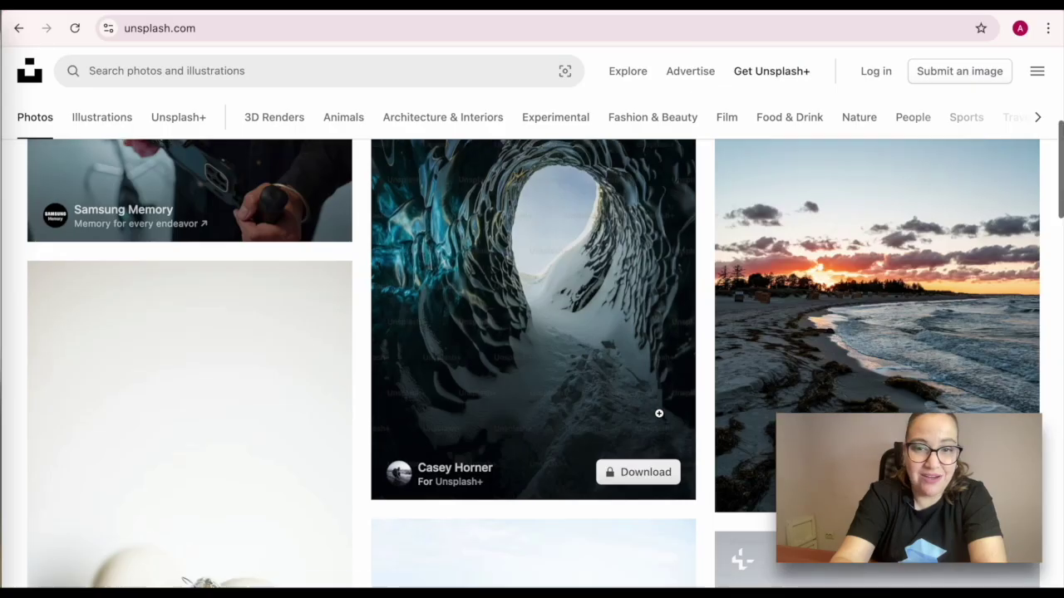
{"action": "scroll", "coordinate": [659, 413], "scroll_direction": "down", "scroll_amount": 10}
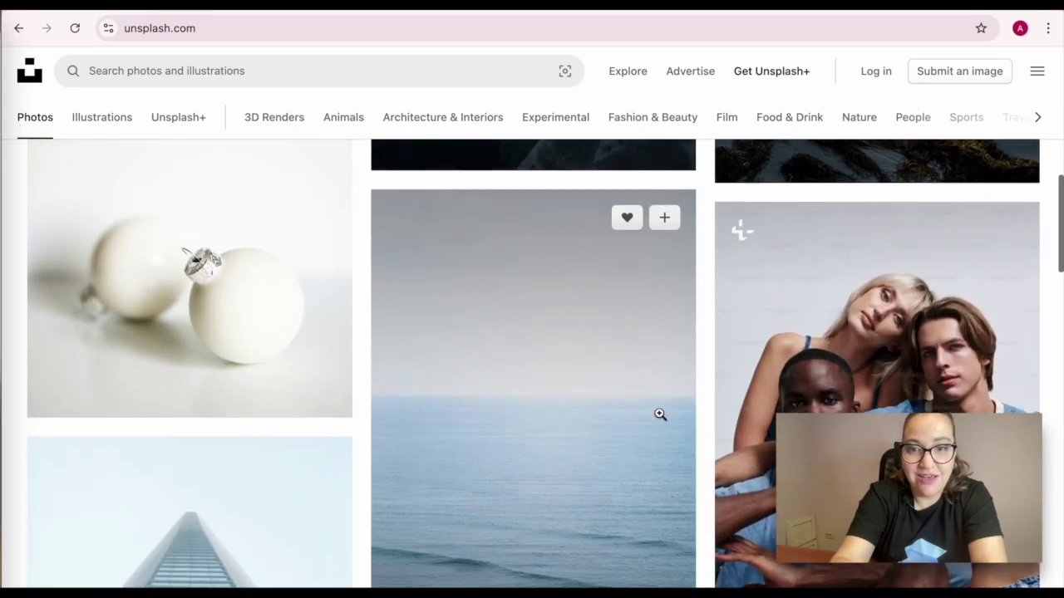
{"action": "scroll", "coordinate": [659, 413], "scroll_direction": "down", "scroll_amount": 8}
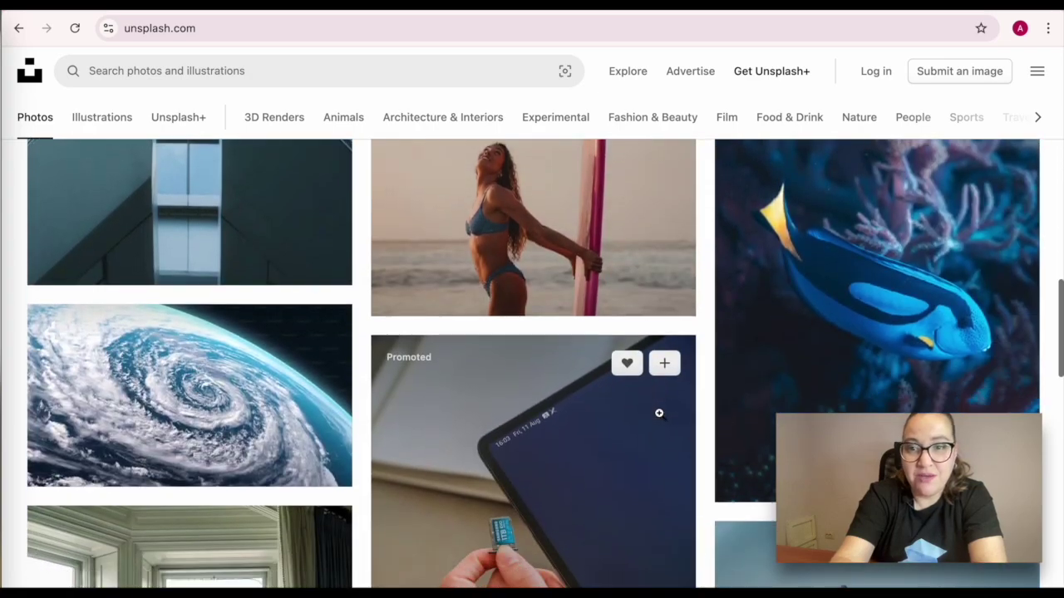
{"action": "scroll", "coordinate": [658, 413], "scroll_direction": "down", "scroll_amount": 10}
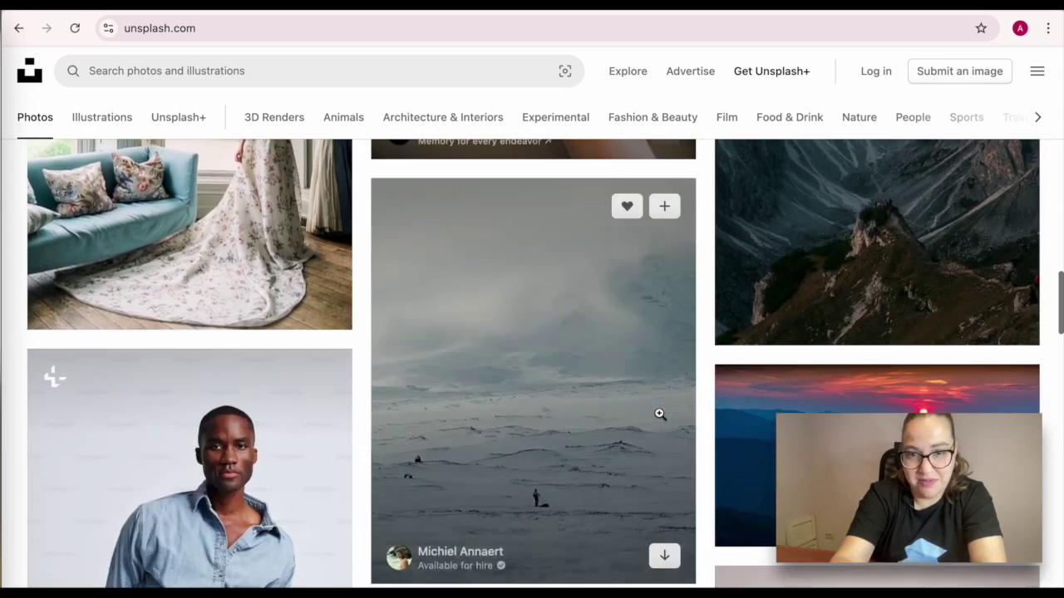
{"action": "scroll", "coordinate": [659, 413], "scroll_direction": "down", "scroll_amount": 5}
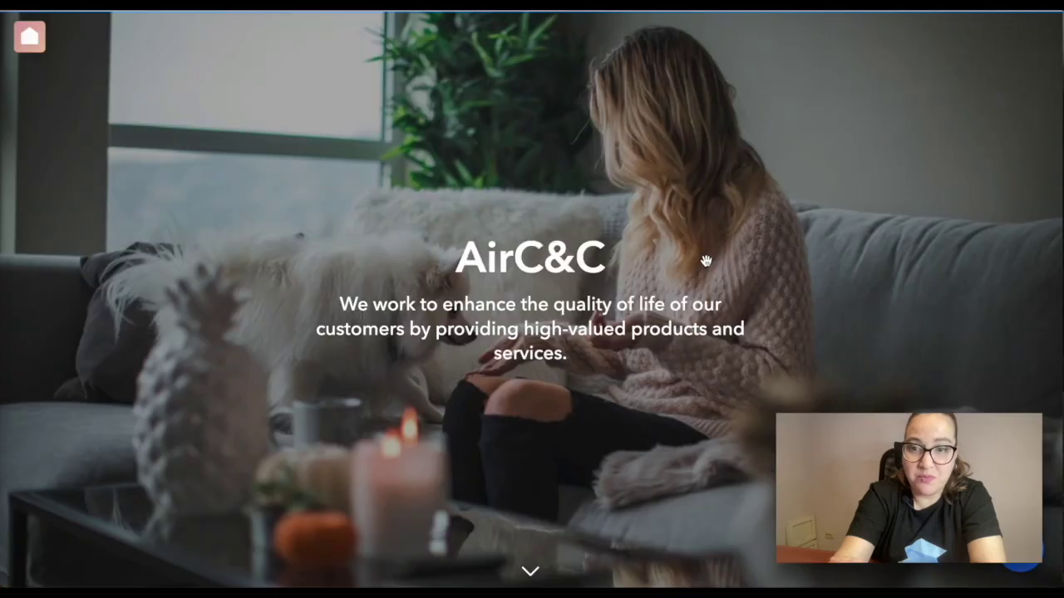
{"action": "scroll", "coordinate": [706, 261], "scroll_direction": "down", "scroll_amount": 5}
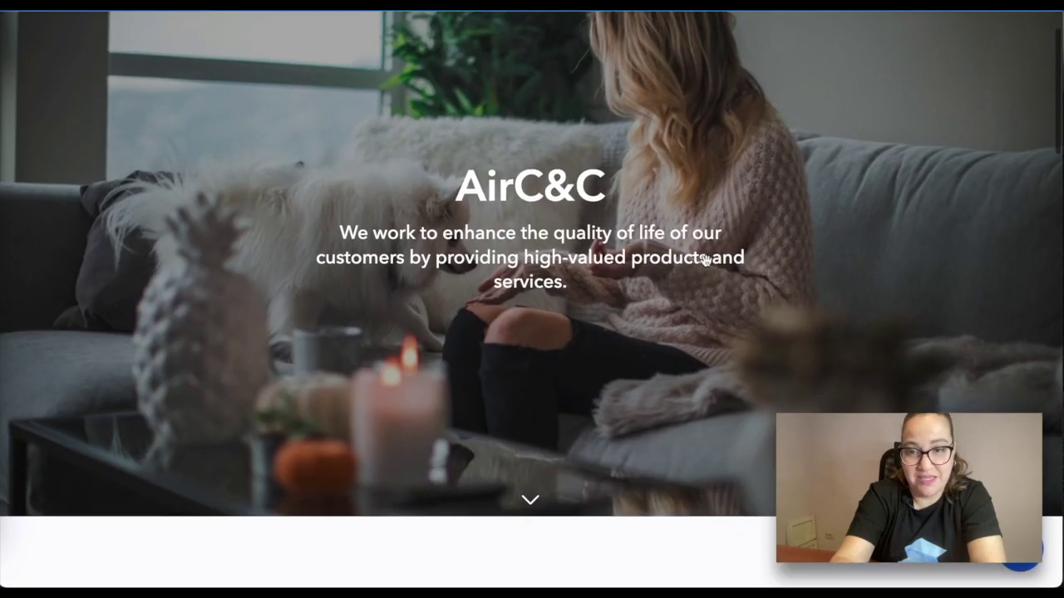
{"action": "scroll", "coordinate": [705, 261], "scroll_direction": "down", "scroll_amount": 6}
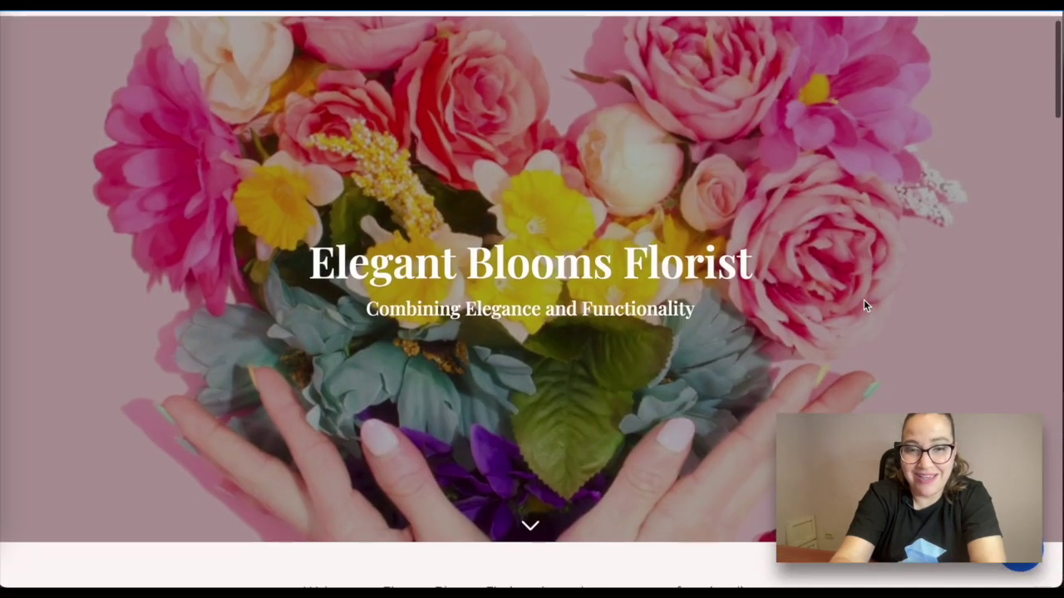
{"action": "scroll", "coordinate": [864, 299], "scroll_direction": "down", "scroll_amount": 6}
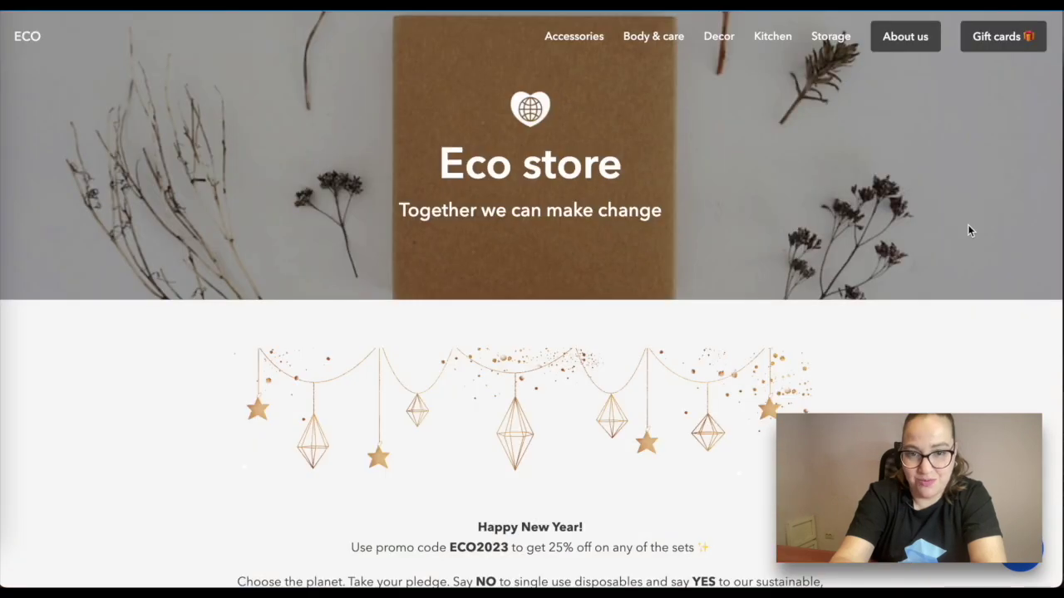
{"action": "scroll", "coordinate": [969, 231], "scroll_direction": "down", "scroll_amount": 8}
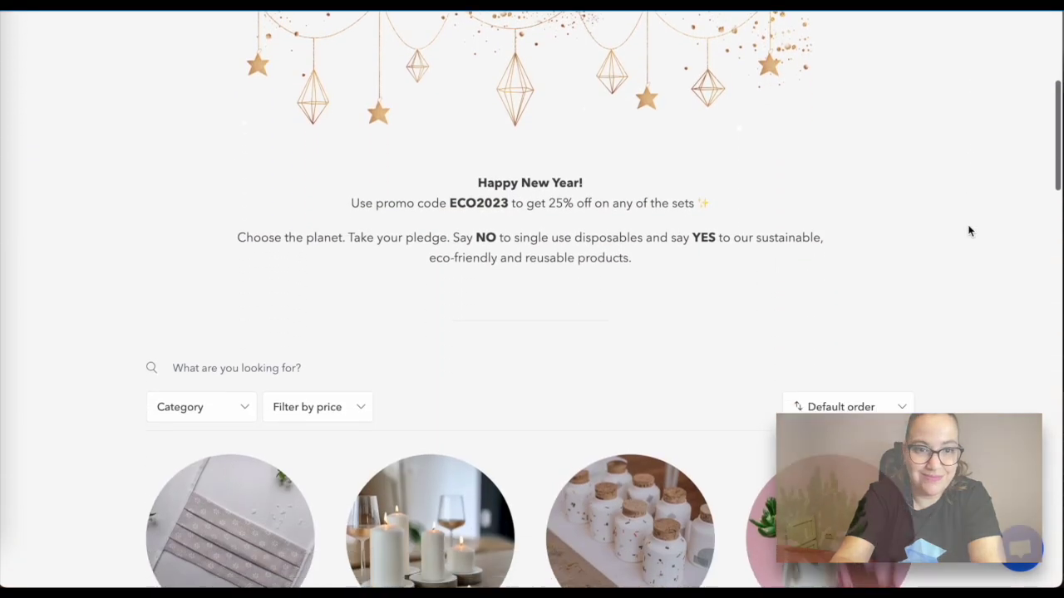
{"action": "scroll", "coordinate": [968, 231], "scroll_direction": "down", "scroll_amount": 5}
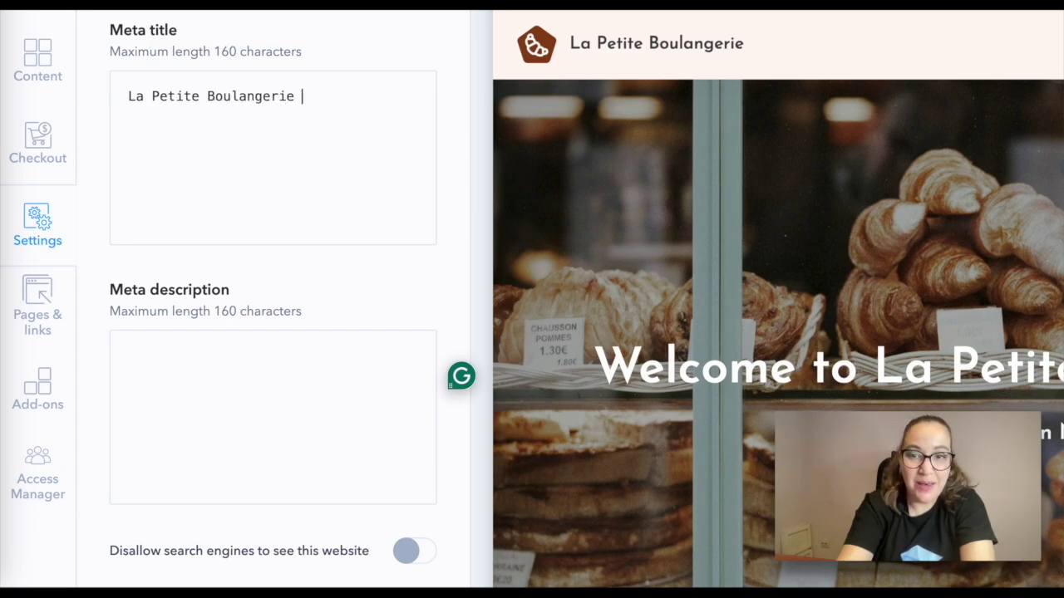
Step: Paste a meta description about hand-made French-recipe pastries in New York
{"action": "left_click", "coordinate": [161, 367]}
{"action": "type", "text": "Indulge in the finest traditional hand-made croissants, buns, and cakes in the heart of New York made using classic French recipes."}
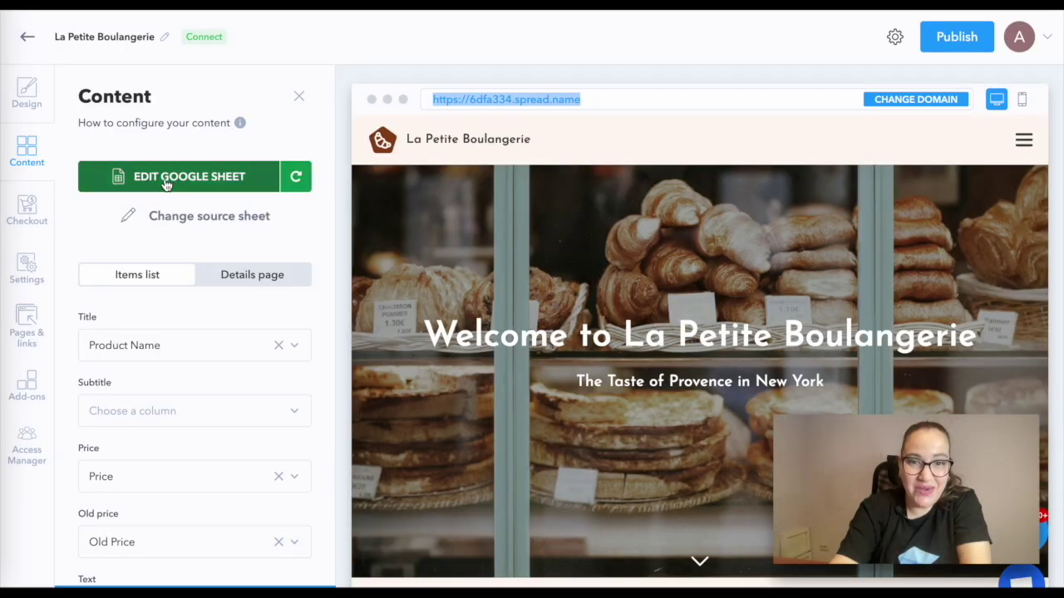
{"action": "left_click", "coordinate": [165, 179]}
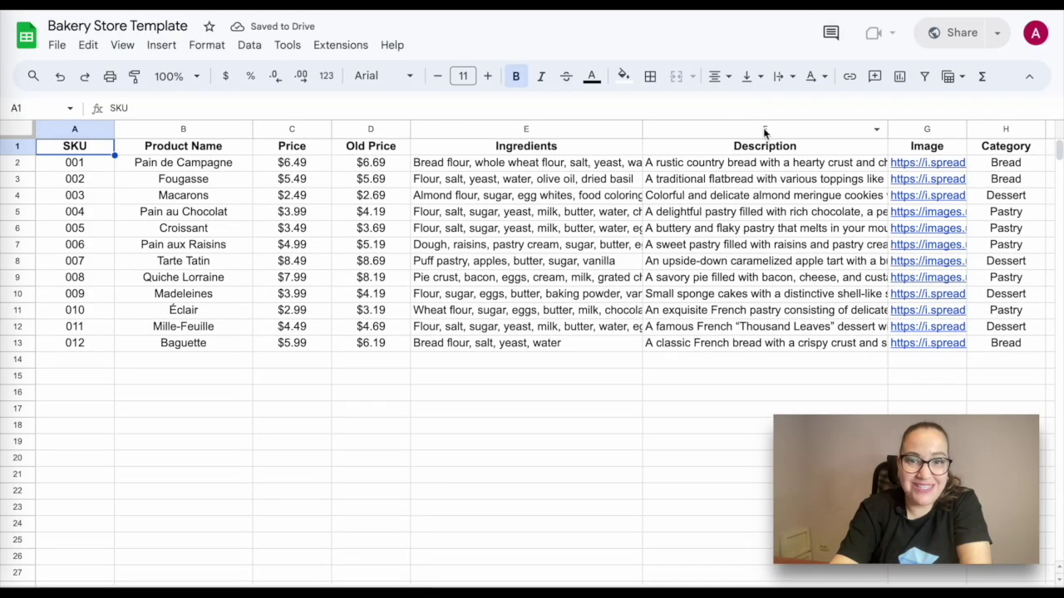
Step: Add bold headers .meta-title, .meta-description and .og-image in L1:N1, widening column M
{"action": "scroll", "coordinate": [756, 147], "scroll_direction": "right", "scroll_amount": 10}
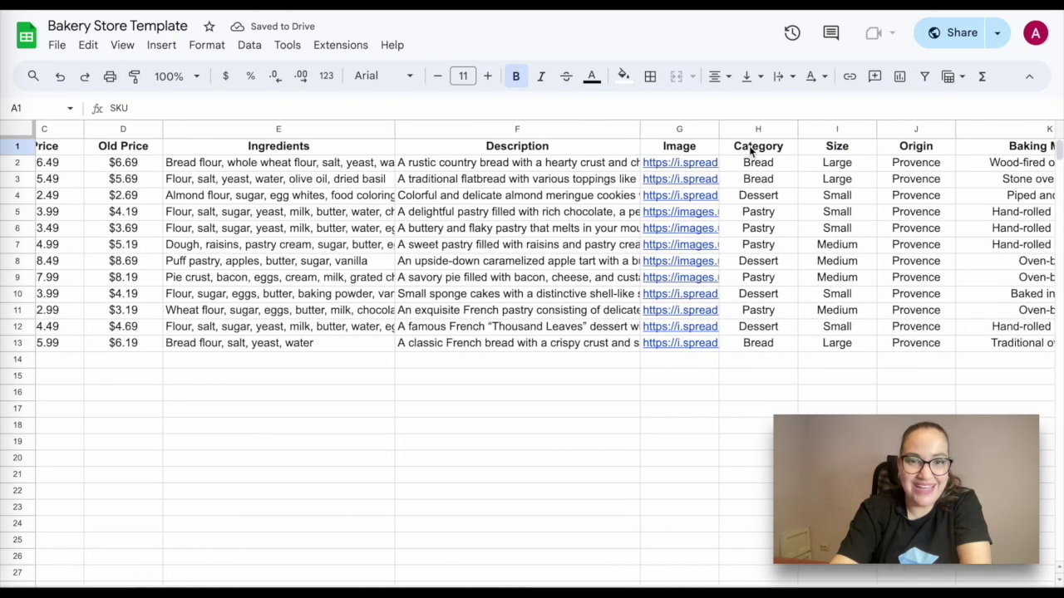
{"action": "scroll", "coordinate": [749, 146], "scroll_direction": "right", "scroll_amount": 4}
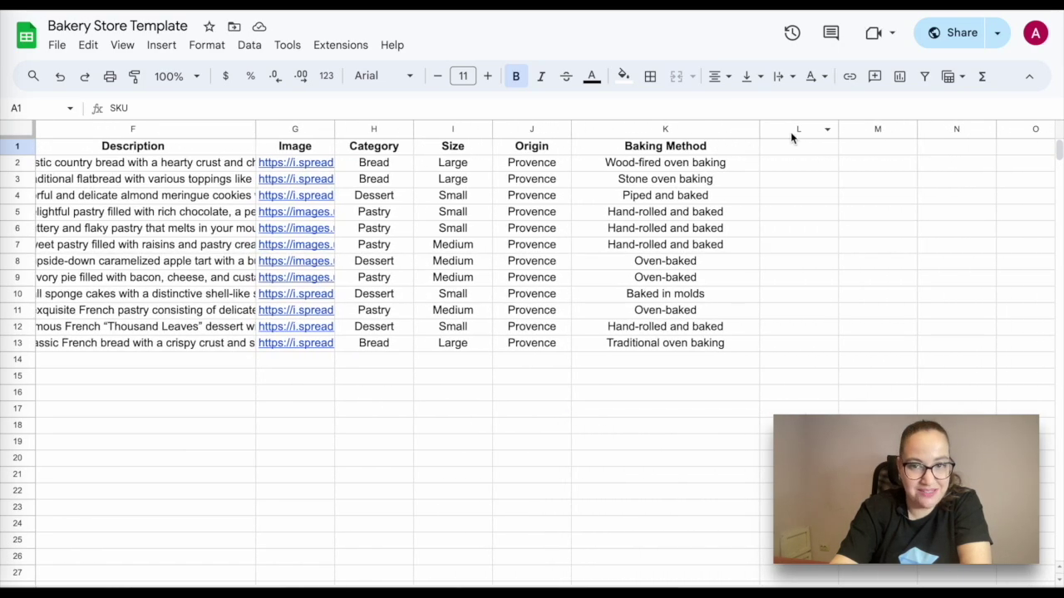
{"action": "left_click", "coordinate": [791, 131]}
{"action": "type", "text": ".meta-title"}
{"action": "left_click", "coordinate": [865, 147]}
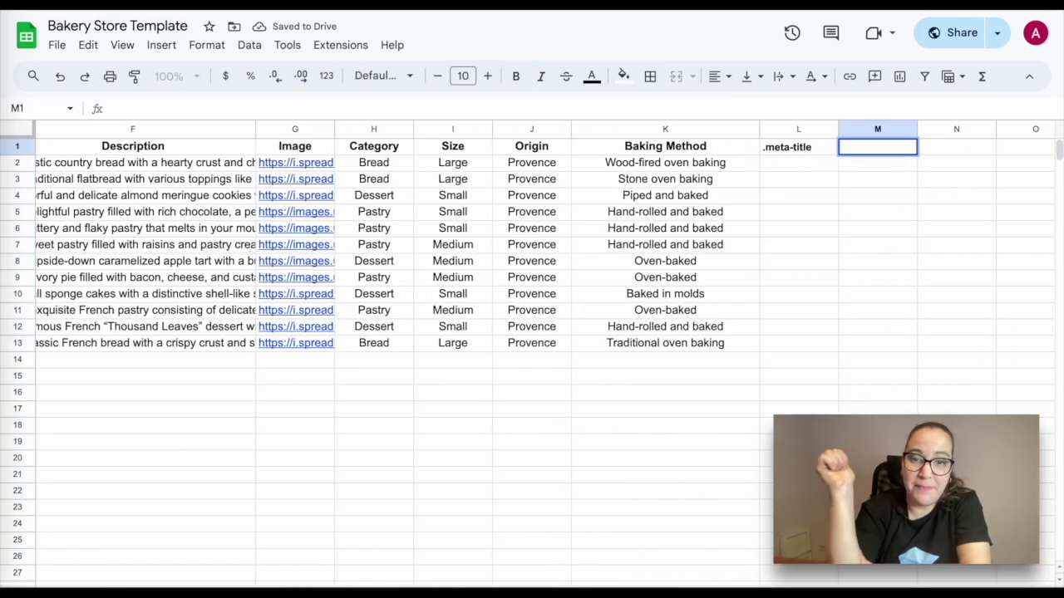
{"action": "type", "text": ".meta-description"}
{"action": "left_click", "coordinate": [864, 200]}
{"action": "left_click", "coordinate": [889, 129]}
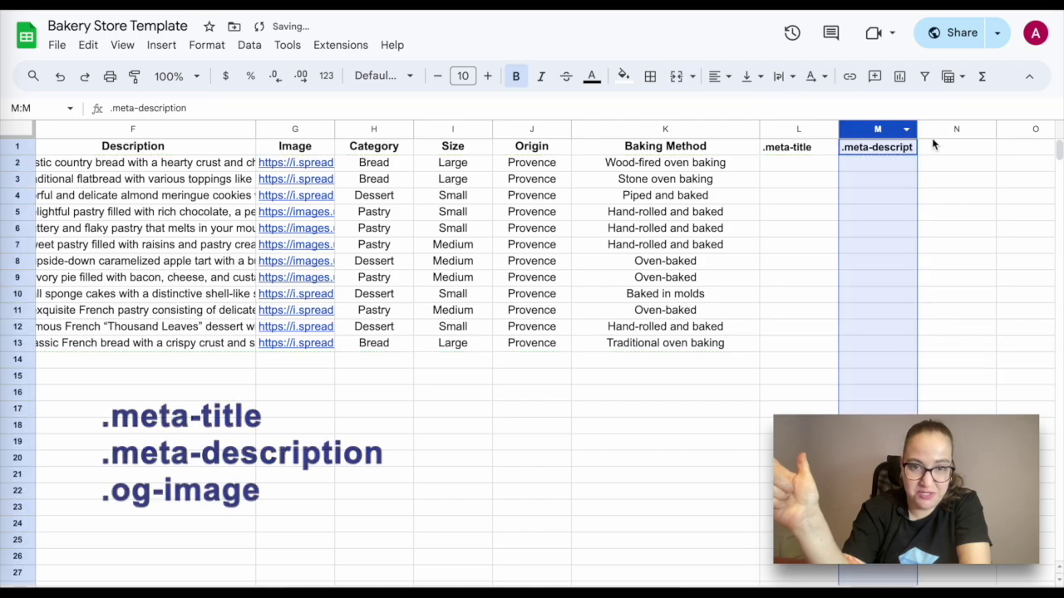
{"action": "left_click_drag", "start_coordinate": [917, 129], "coordinate": [956, 130]}
{"action": "scroll", "coordinate": [727, 130], "scroll_direction": "right", "scroll_amount": 3}
{"action": "left_click", "coordinate": [720, 146]}
{"action": "type", "text": ".og-image"}
{"action": "key", "text": "Return"}
{"action": "left_click", "coordinate": [740, 146]}
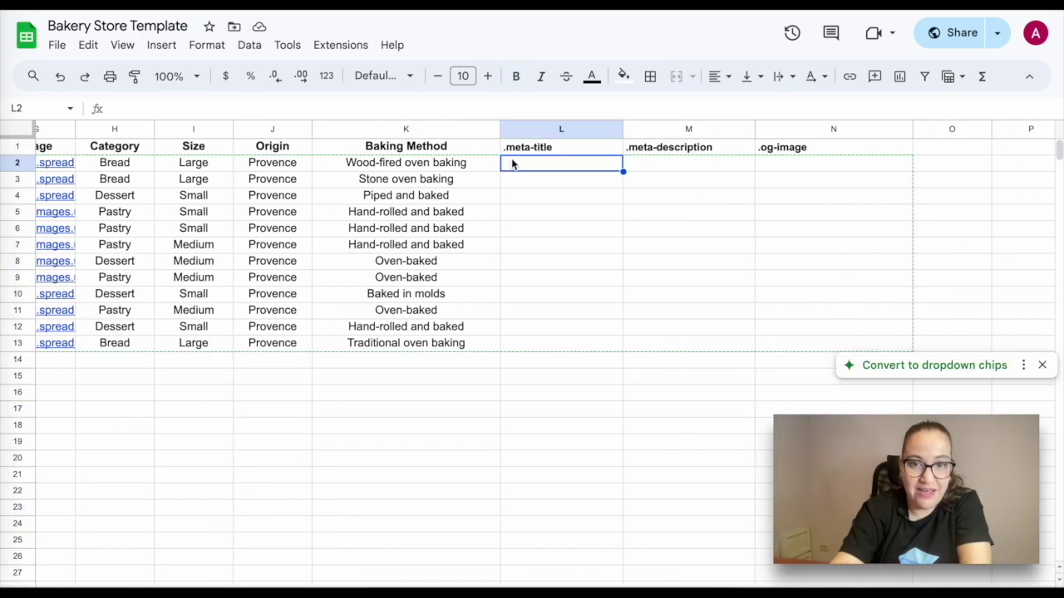
Step: Paste product names, descriptions and image links below, clipping and widening columns M and N
{"action": "type", "text": "Pain de Campagne Fougasse Macarons Pain au Chocolat Croissant Pain aux Raisins Tarte Tatin Quiche Lorraine Madeleines Éclair Mille-Feuille Baguette"}
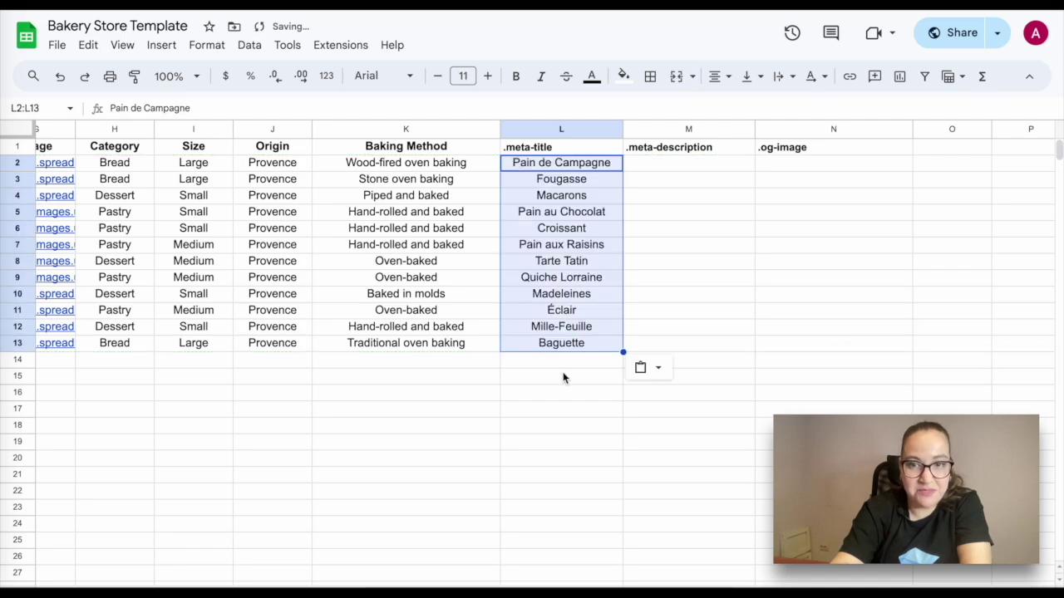
{"action": "left_click_drag", "start_coordinate": [475, 129], "coordinate": [615, 129]}
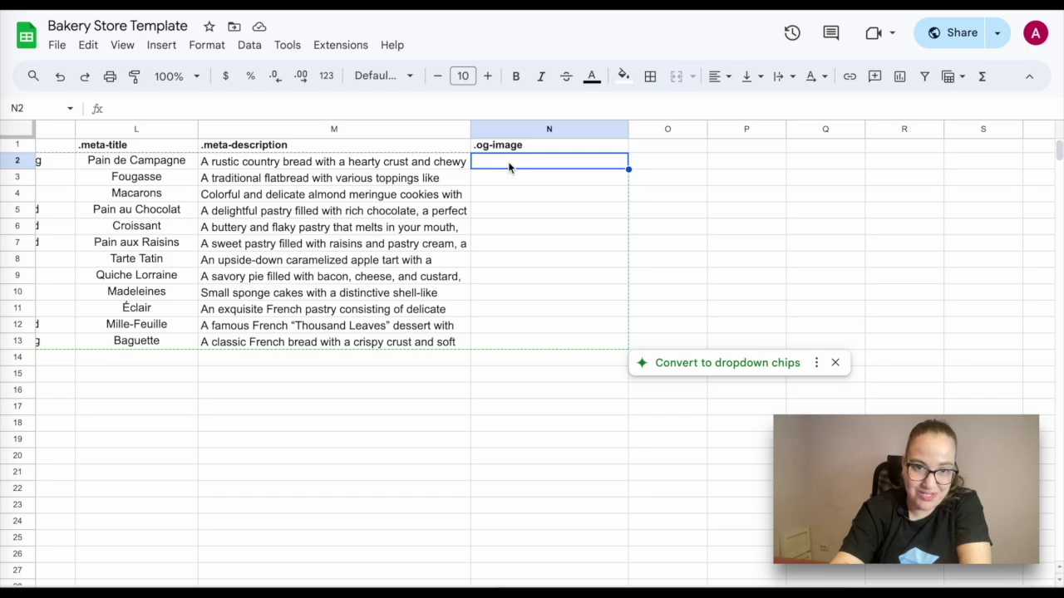
{"action": "key", "text": "ctrl+v"}
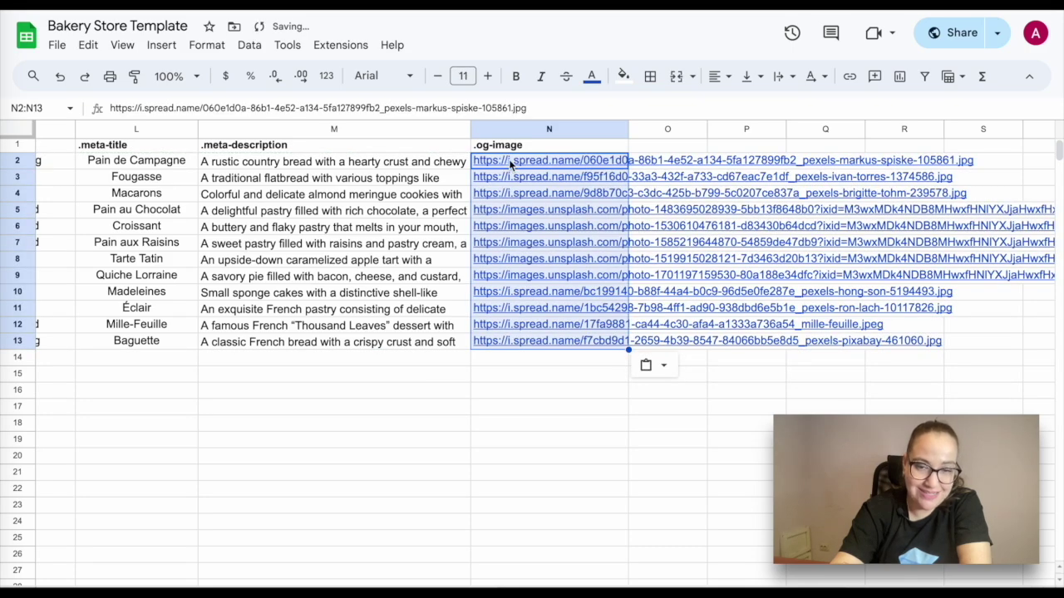
{"action": "left_click", "coordinate": [809, 108]}
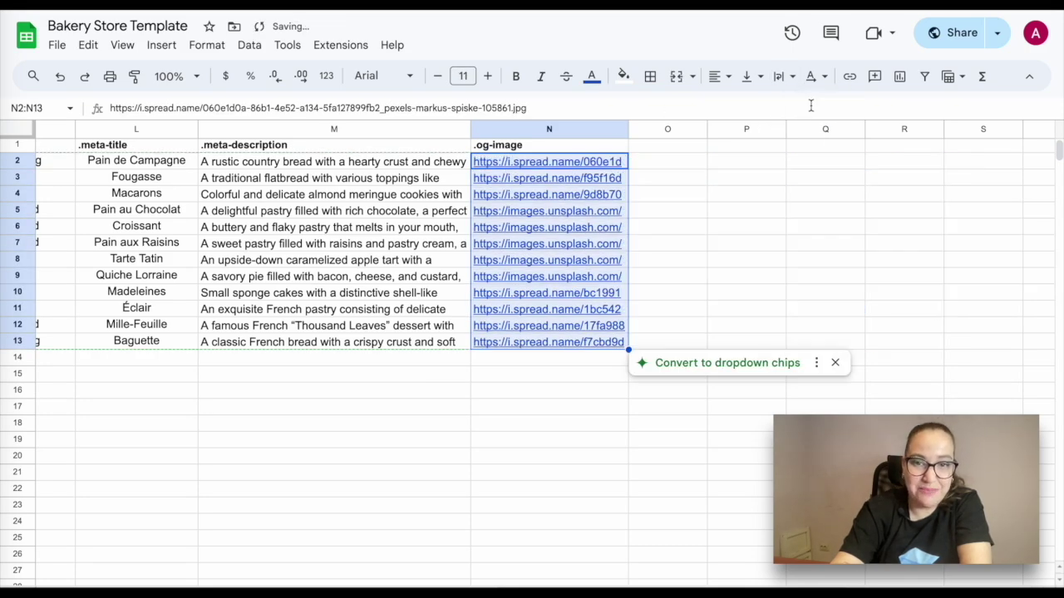
{"action": "left_click_drag", "start_coordinate": [628, 129], "coordinate": [722, 129]}
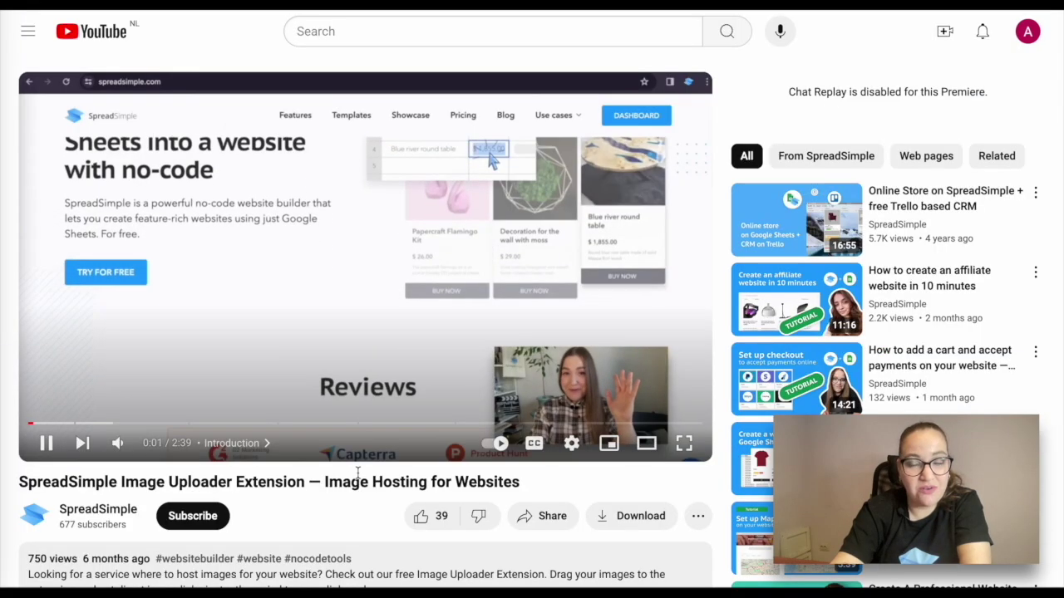
Step: Scroll through the Image Uploader Extension video's description on YouTube
{"action": "scroll", "coordinate": [359, 480], "scroll_direction": "down", "scroll_amount": 3}
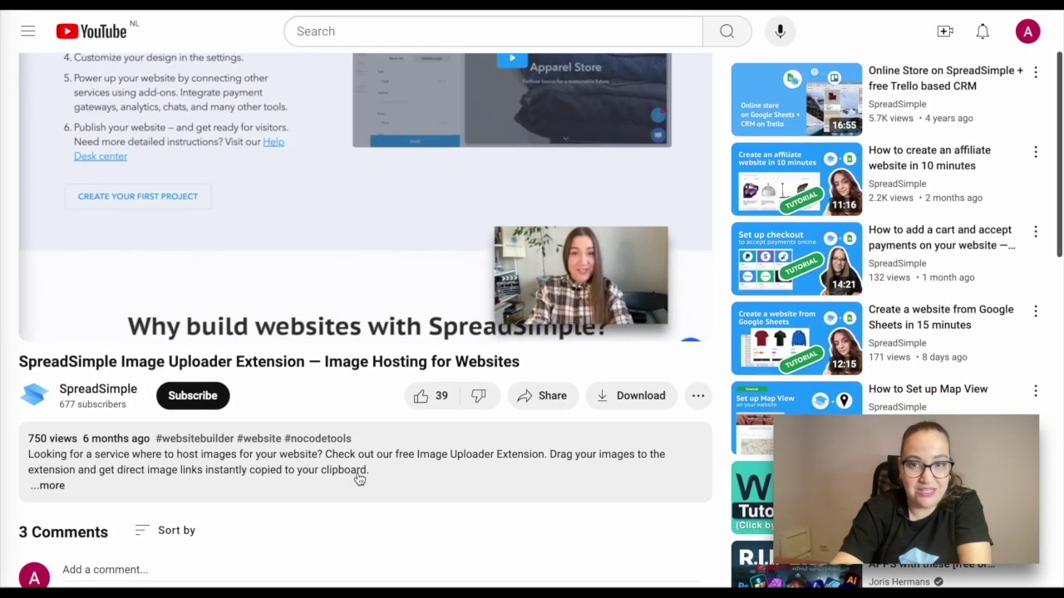
{"action": "scroll", "coordinate": [358, 476], "scroll_direction": "up", "scroll_amount": 3}
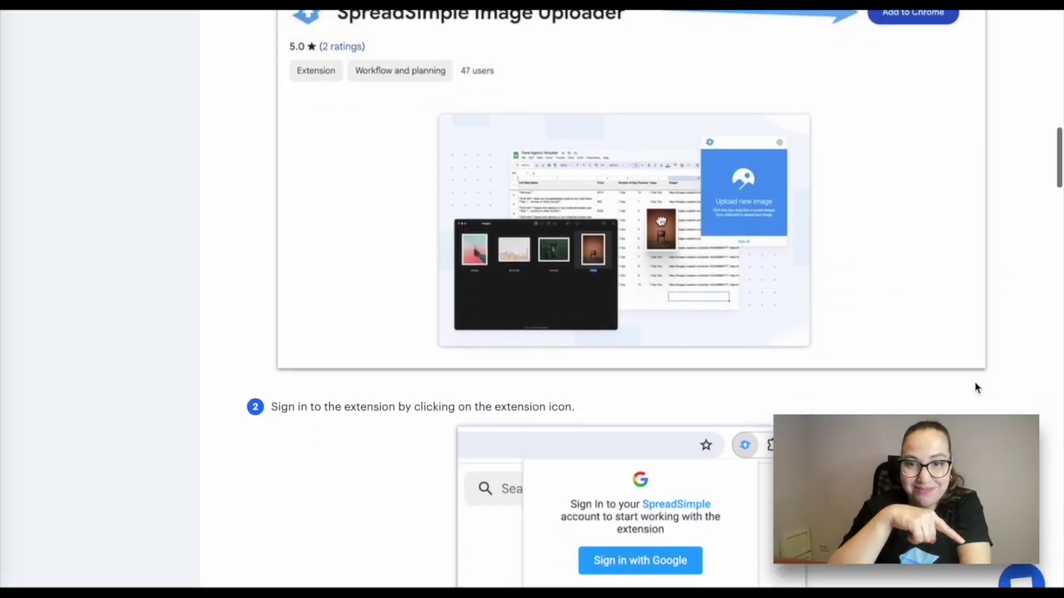
{"action": "scroll", "coordinate": [976, 388], "scroll_direction": "down", "scroll_amount": 13}
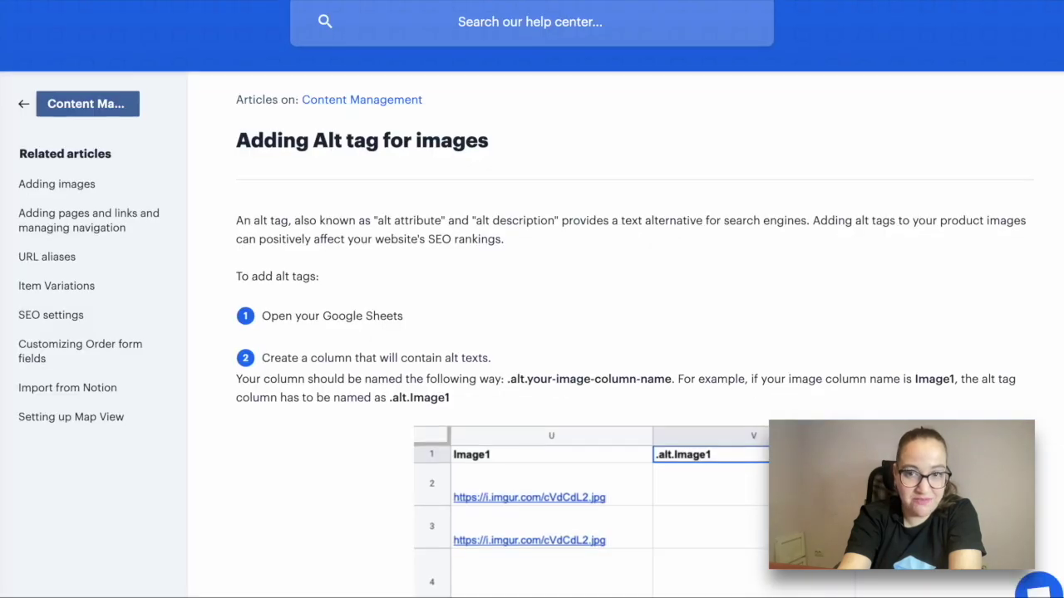
Step: Scroll through the article's steps down to the example .alt.Image1 column
{"action": "scroll", "coordinate": [532, 299], "scroll_direction": "down", "scroll_amount": 3}
{"action": "scroll", "coordinate": [532, 299], "scroll_direction": "down", "scroll_amount": 6}
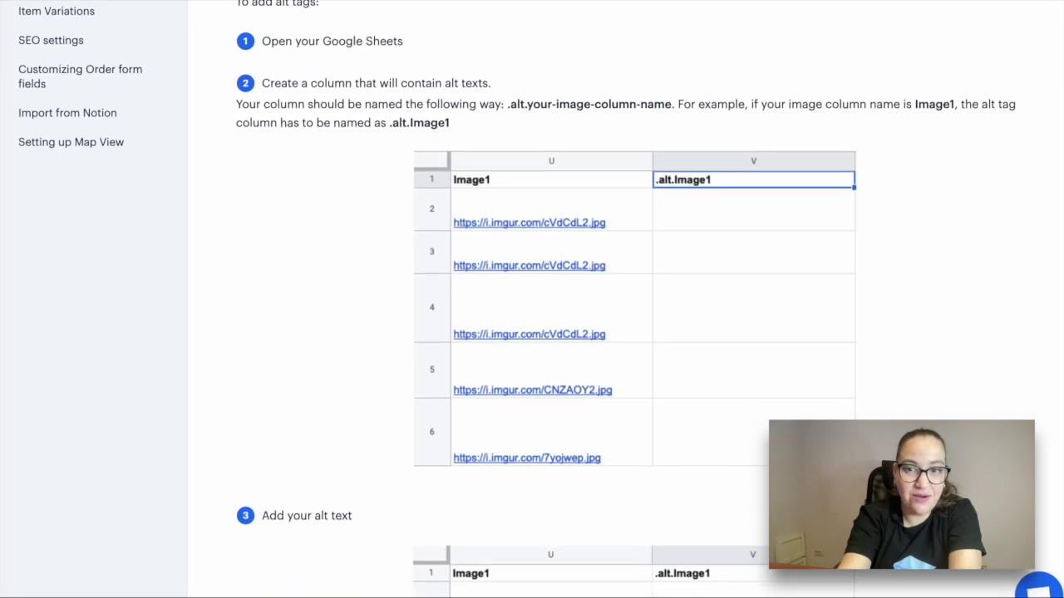
{"action": "scroll", "coordinate": [532, 299], "scroll_direction": "down", "scroll_amount": 4}
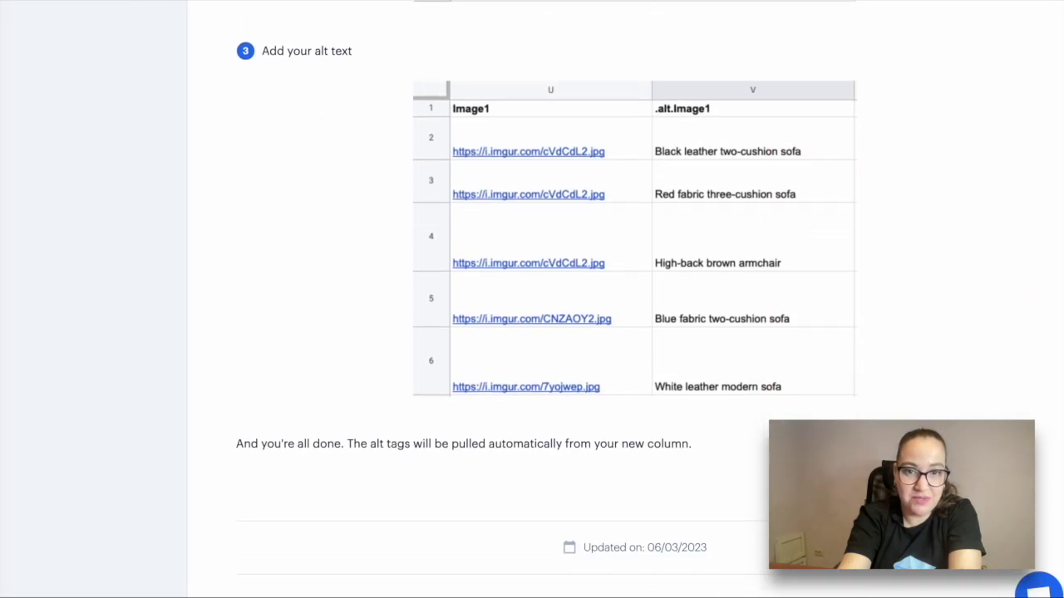
{"action": "scroll", "coordinate": [532, 299], "scroll_direction": "down", "scroll_amount": 1}
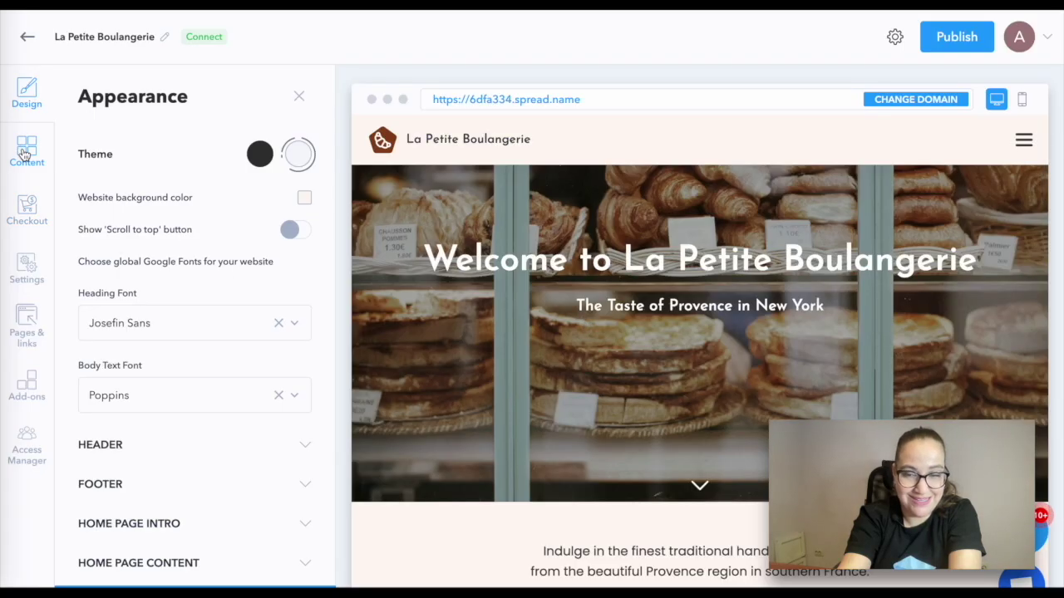
Step: Open the connected Google Sheet, insert a column before Category, and clip column G's wrapping
{"action": "left_click", "coordinate": [24, 155]}
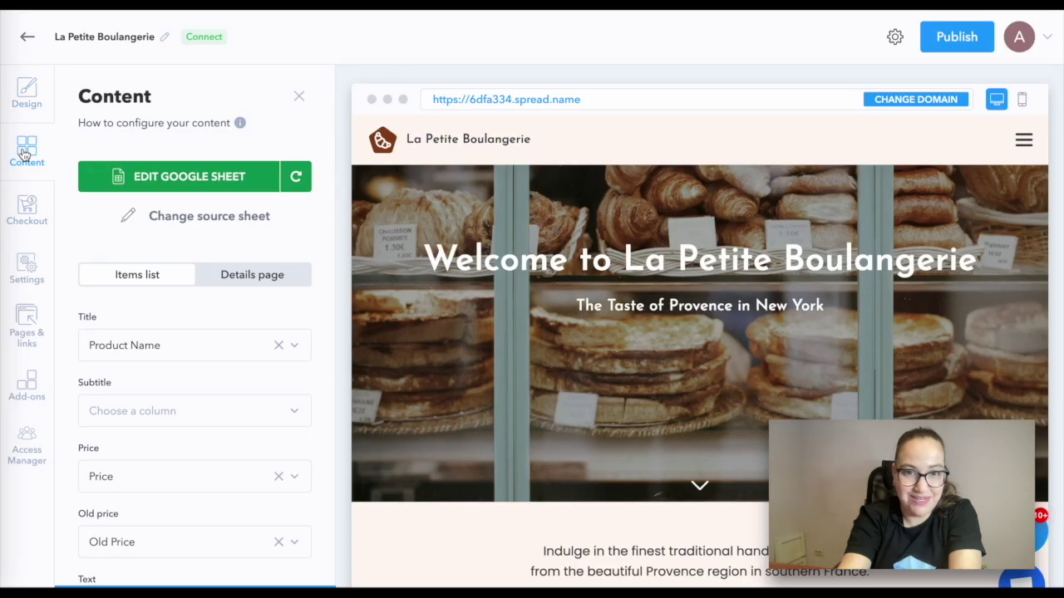
{"action": "left_click", "coordinate": [186, 179]}
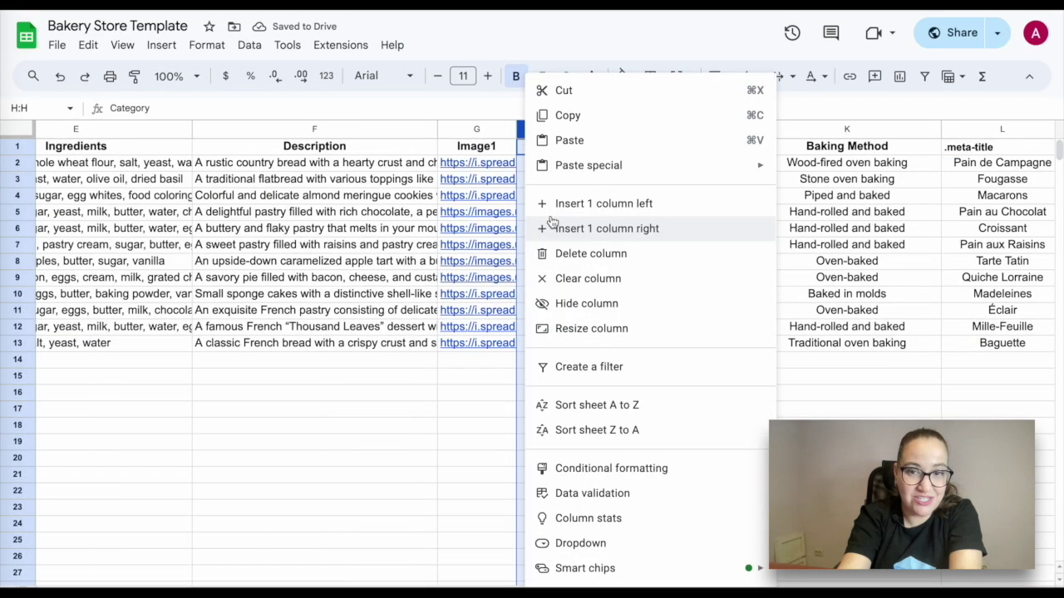
{"action": "left_click", "coordinate": [551, 136]}
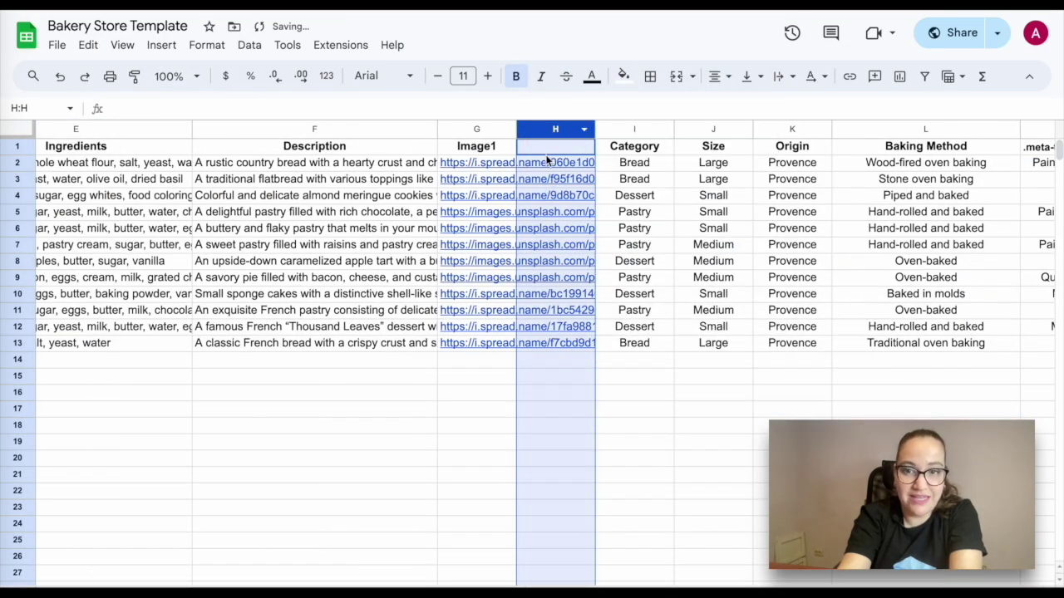
{"action": "left_click", "coordinate": [494, 129]}
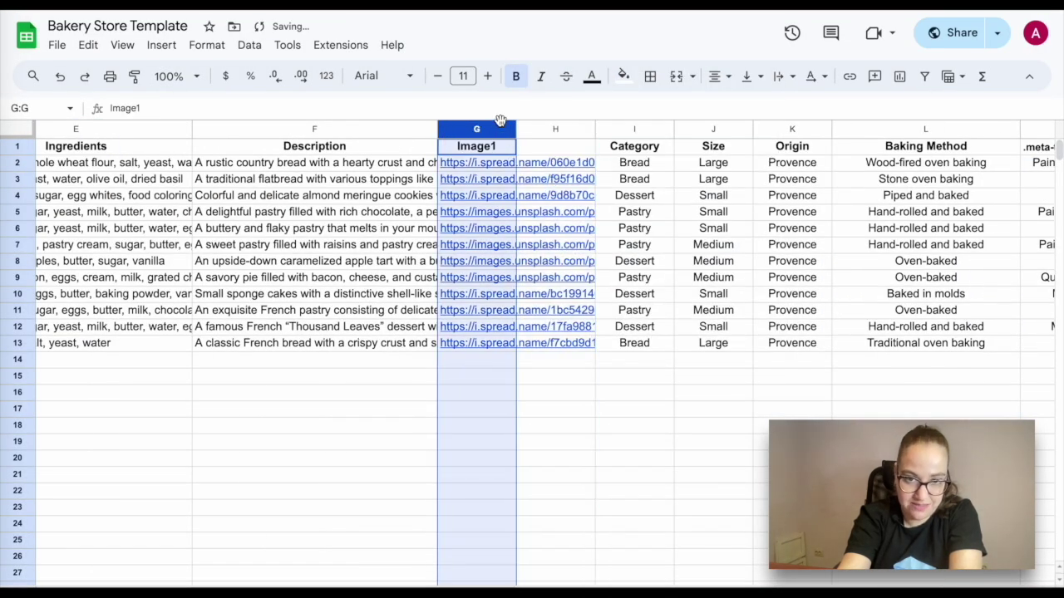
{"action": "left_click", "coordinate": [781, 76]}
{"action": "left_click", "coordinate": [810, 107]}
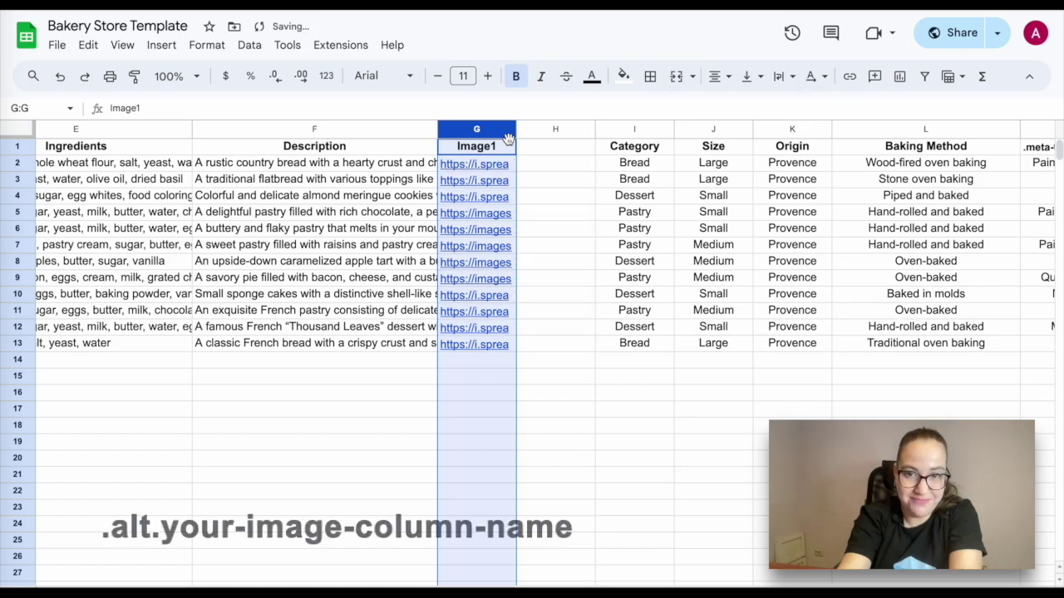
Step: Fill column H with the .alt.Image1 header and twelve product names in H2:H13, then widen it
{"action": "left_click", "coordinate": [555, 147]}
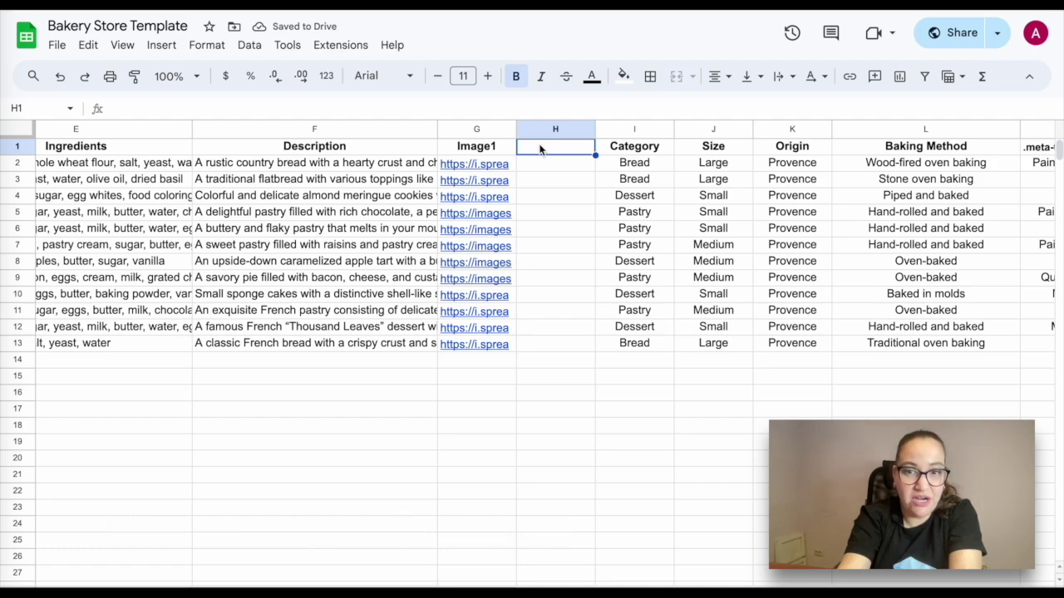
{"action": "type", "text": ".alt.Image1"}
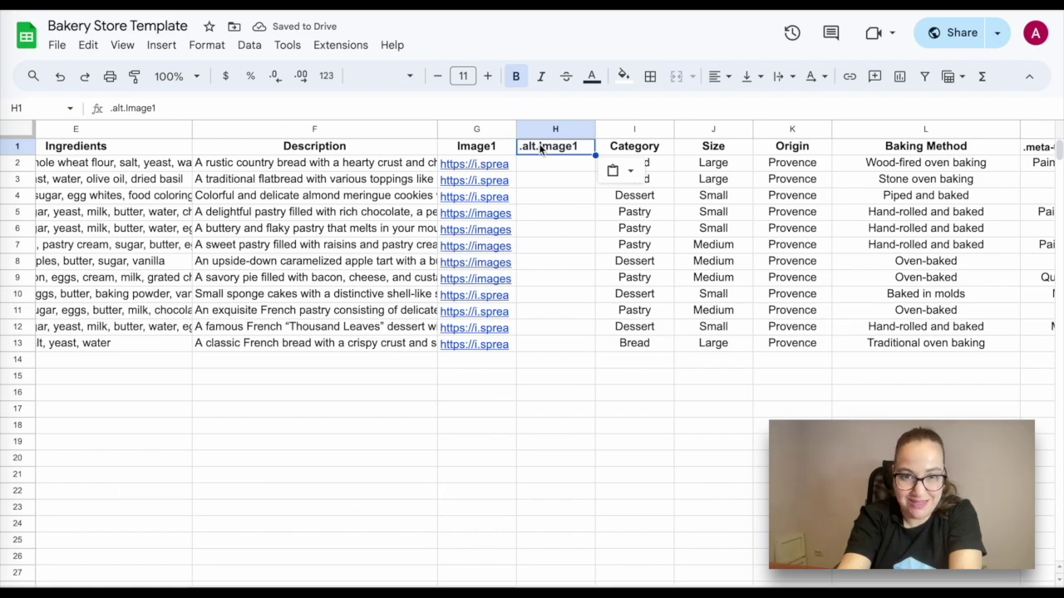
{"action": "scroll", "coordinate": [540, 148], "scroll_direction": "right", "scroll_amount": 1}
{"action": "left_click", "coordinate": [501, 169]}
{"action": "type", "text": "Pain de Campagne Fougasse Macarons Pain au Chocolat Croissant Pain aux Raisins Tarte Tatin Quiche Lorraine Madeleines Éclair Mille-Feuille Baguette"}
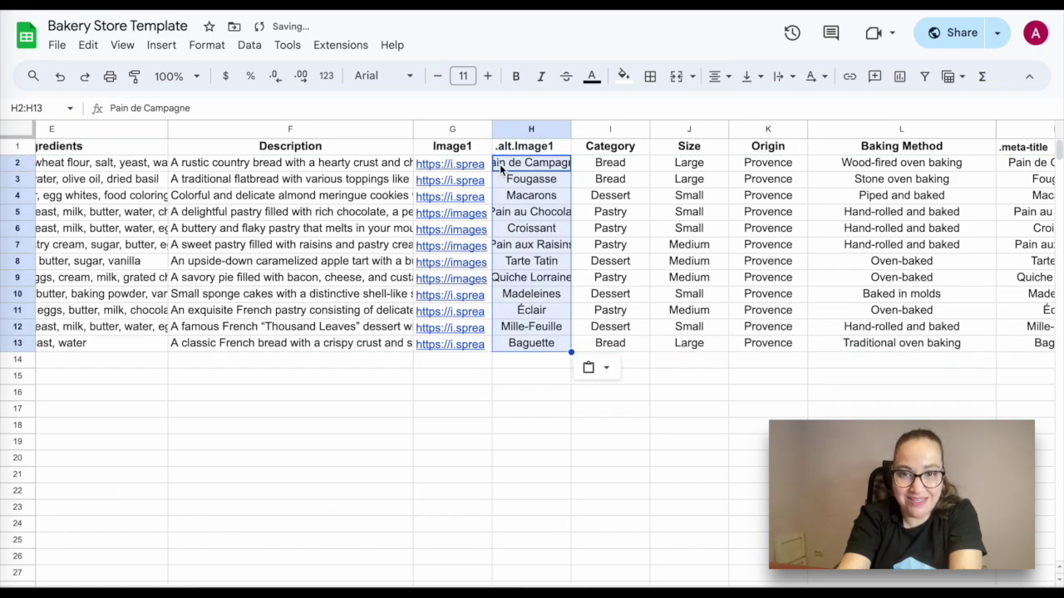
{"action": "left_click_drag", "start_coordinate": [571, 129], "coordinate": [646, 129]}
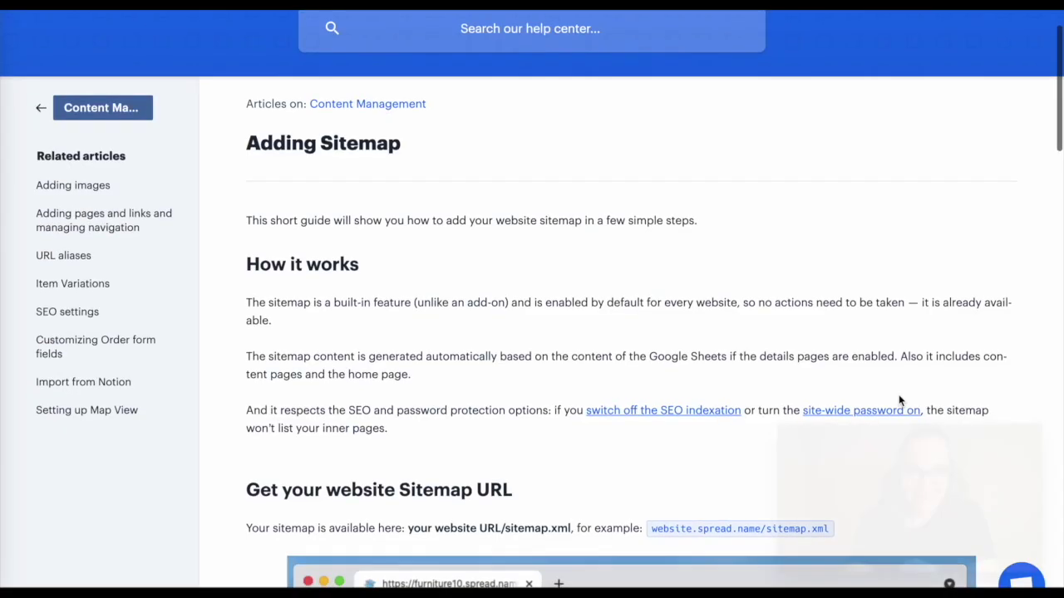
Step: Scroll the sitemap help article down to its Adding your sitemap to Google Search Console section
{"action": "scroll", "coordinate": [899, 398], "scroll_direction": "down", "scroll_amount": 3}
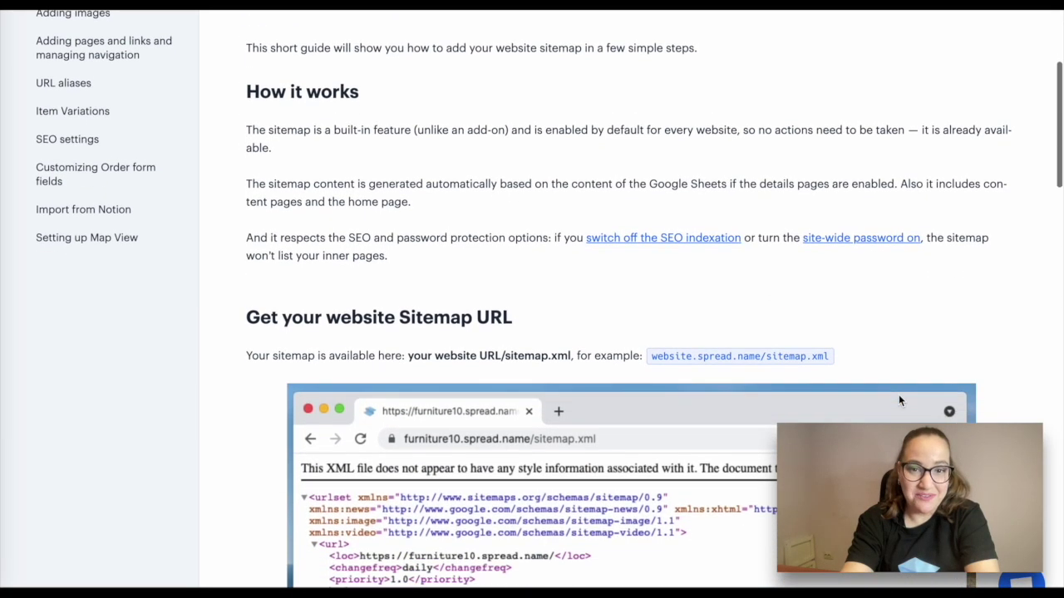
{"action": "scroll", "coordinate": [899, 400], "scroll_direction": "down", "scroll_amount": 3}
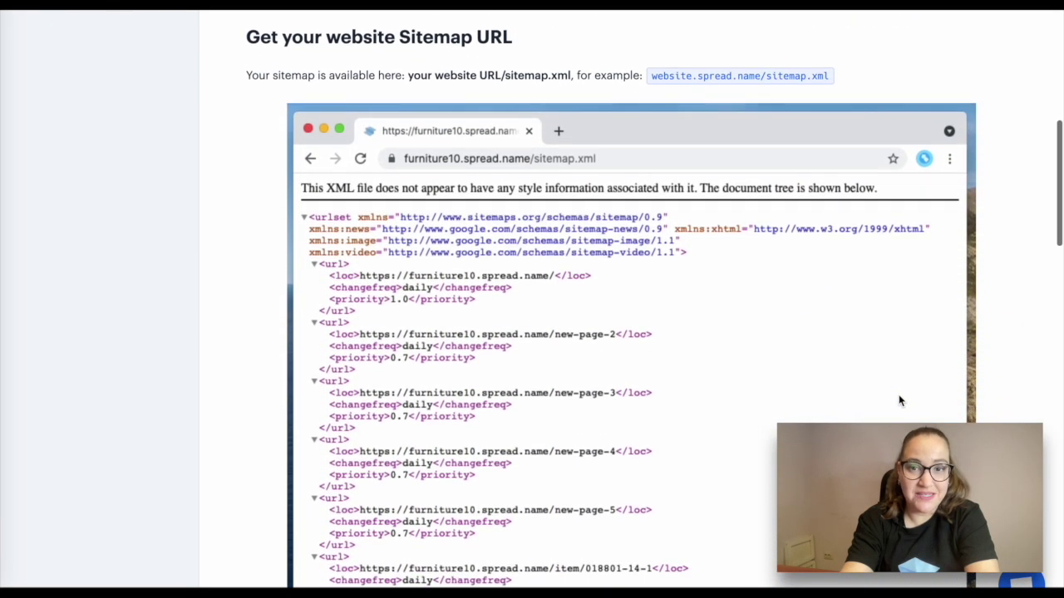
{"action": "scroll", "coordinate": [898, 400], "scroll_direction": "down", "scroll_amount": 3}
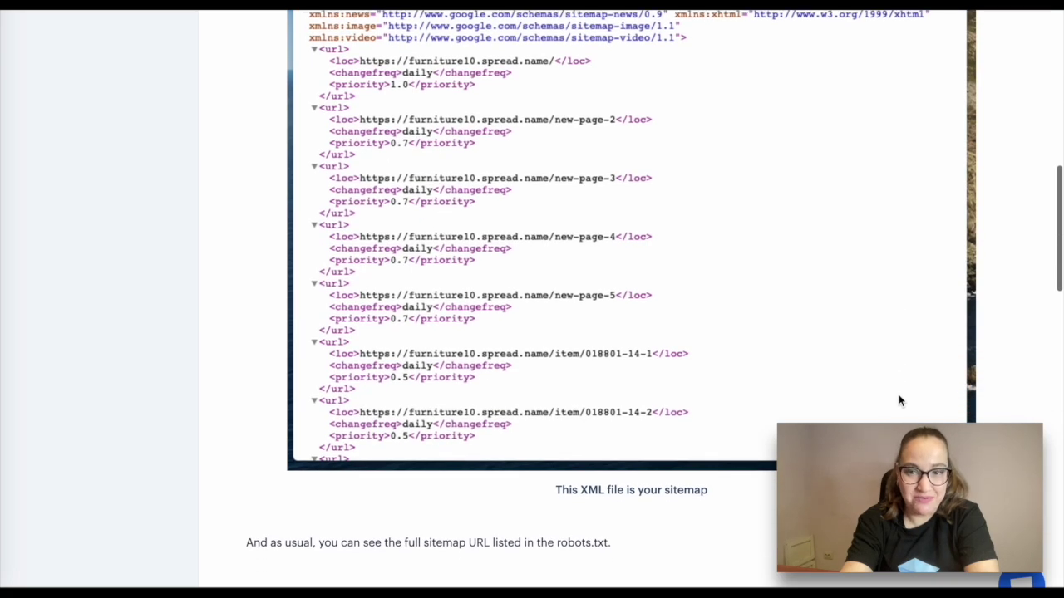
{"action": "scroll", "coordinate": [899, 401], "scroll_direction": "down", "scroll_amount": 3}
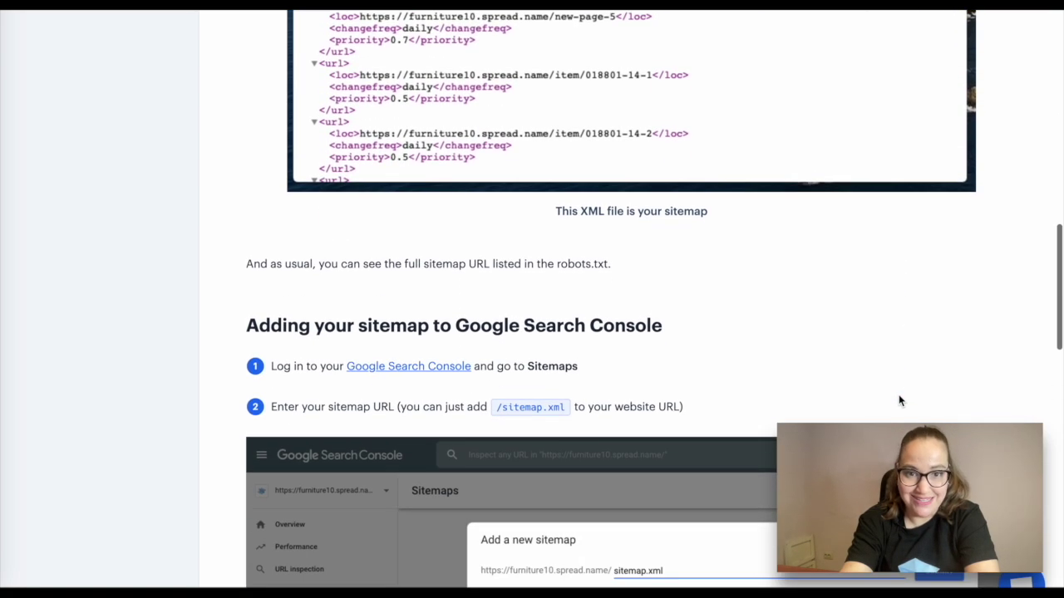
{"action": "scroll", "coordinate": [898, 400], "scroll_direction": "down", "scroll_amount": 2}
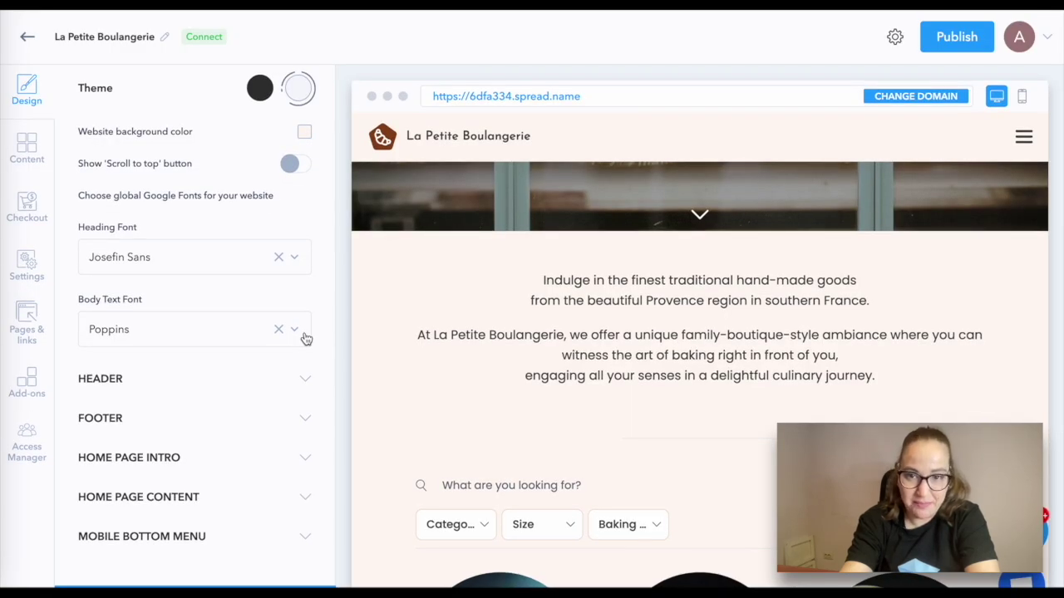
Step: In the Content settings' Details page tab, switch on Enable details page
{"action": "left_click", "coordinate": [30, 150]}
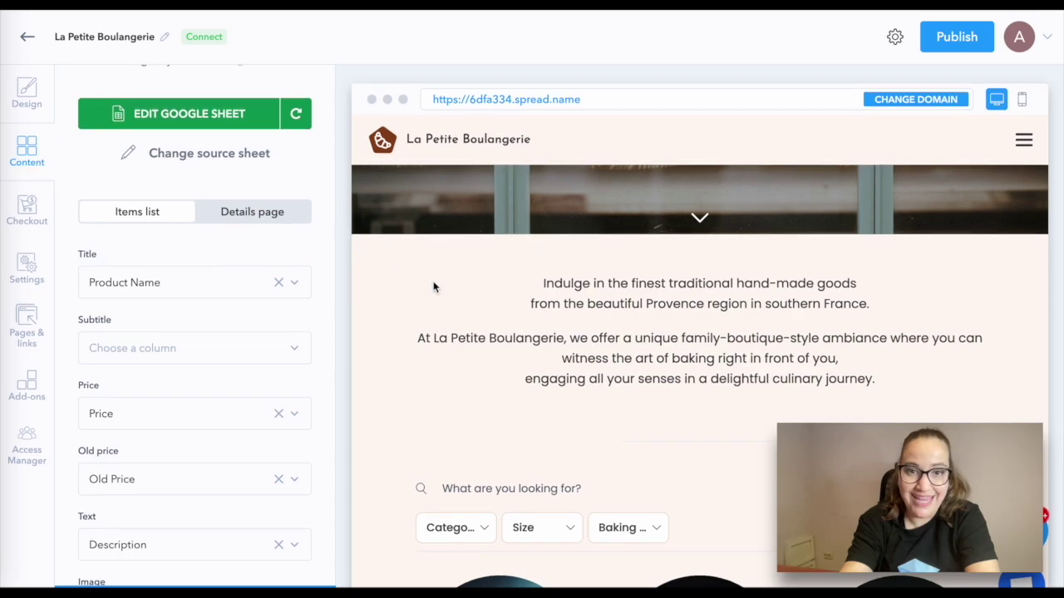
{"action": "scroll", "coordinate": [445, 307], "scroll_direction": "down", "scroll_amount": 1}
{"action": "scroll", "coordinate": [443, 307], "scroll_direction": "down", "scroll_amount": 4}
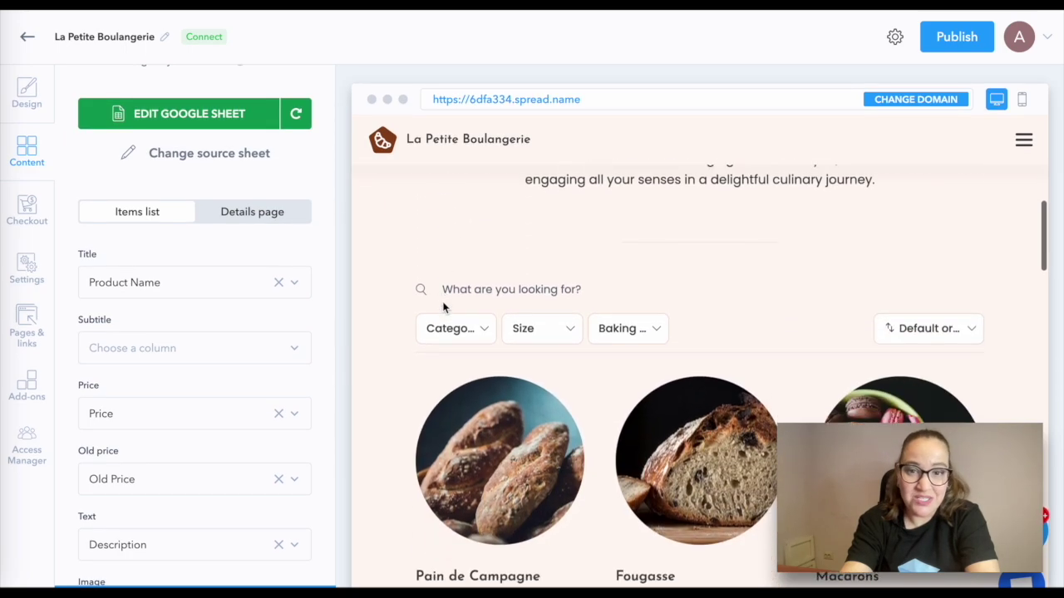
{"action": "scroll", "coordinate": [443, 307], "scroll_direction": "down", "scroll_amount": 3}
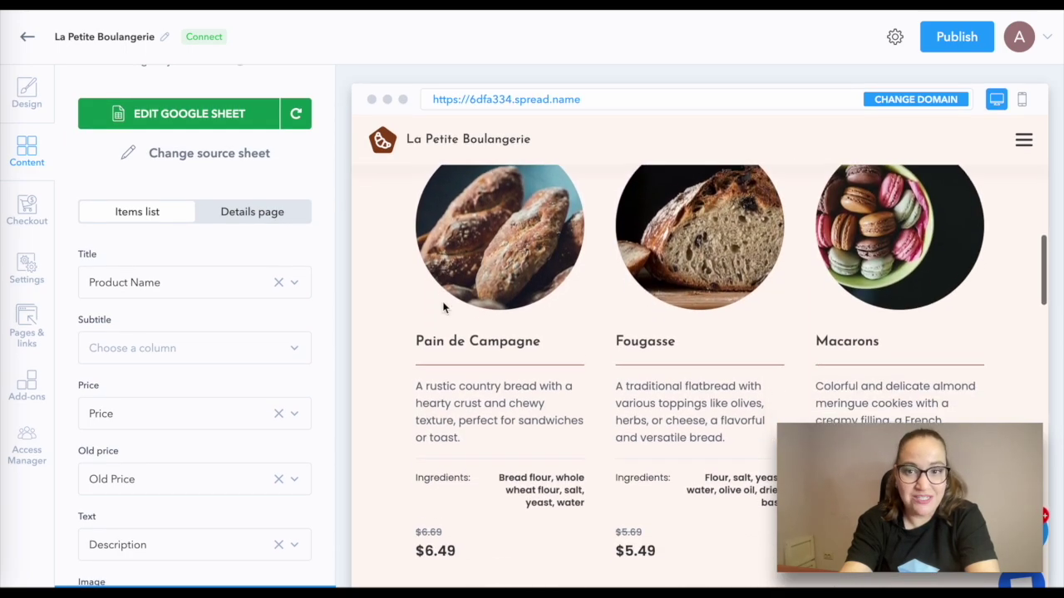
{"action": "left_click", "coordinate": [253, 214]}
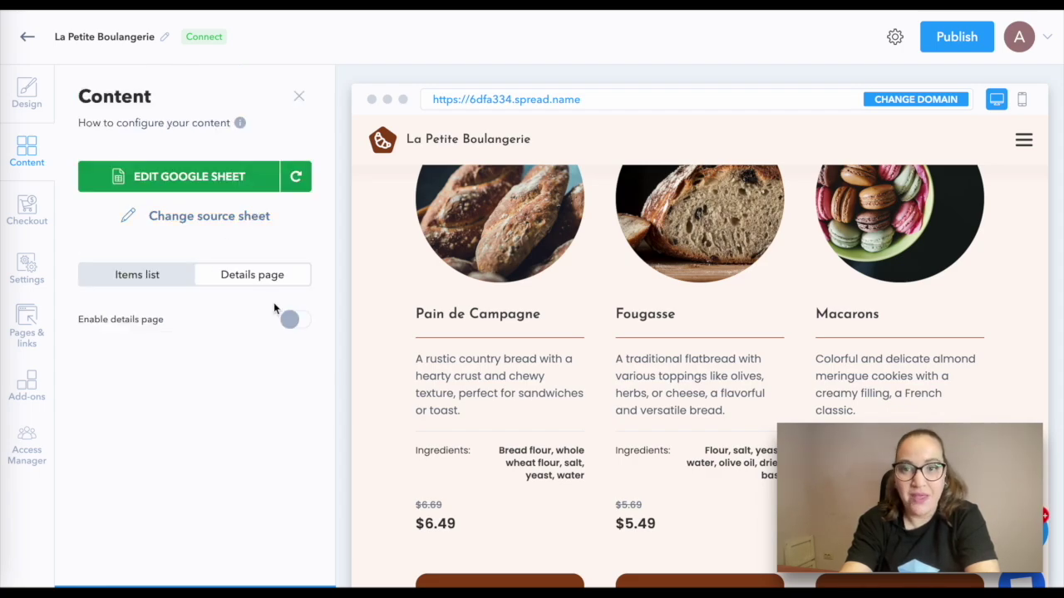
{"action": "left_click", "coordinate": [302, 322]}
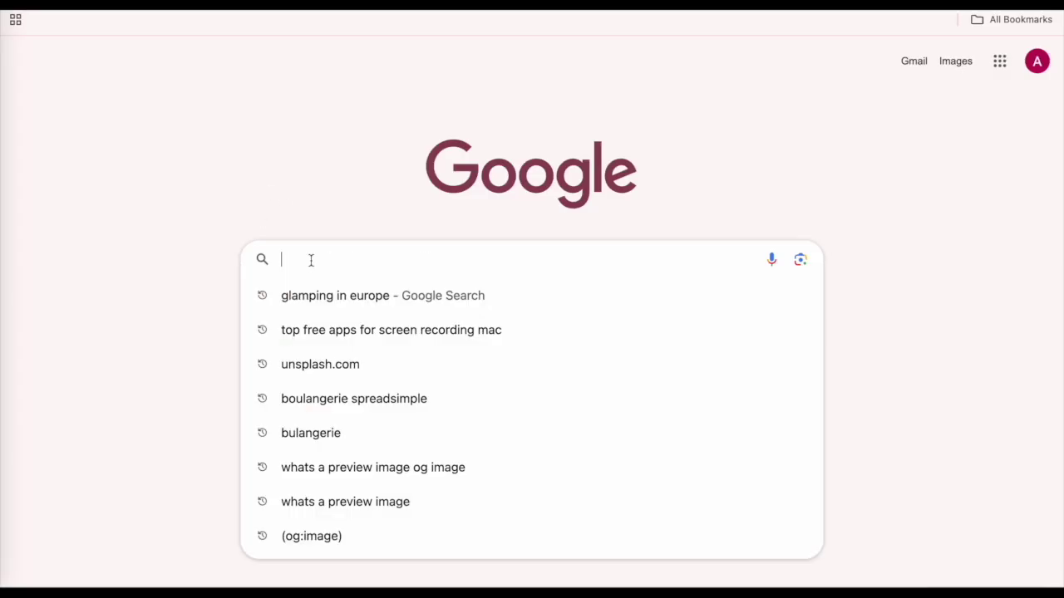
{"action": "type", "text": "https://6dfa334.spread.name/sitemap.xml"}
{"action": "key", "text": "Return"}
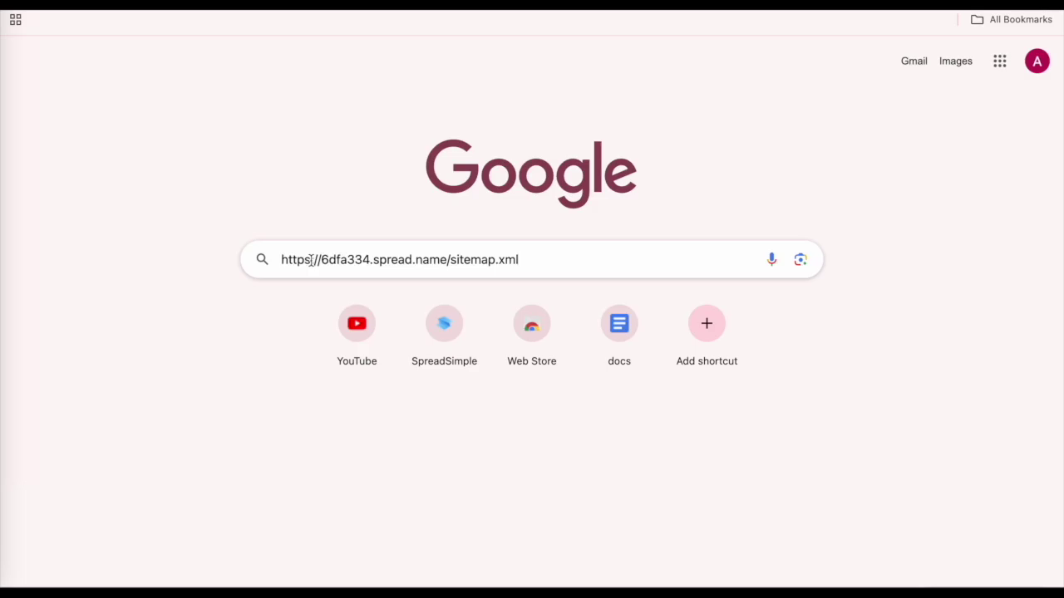
{"action": "scroll", "coordinate": [312, 266], "scroll_direction": "down", "scroll_amount": 10}
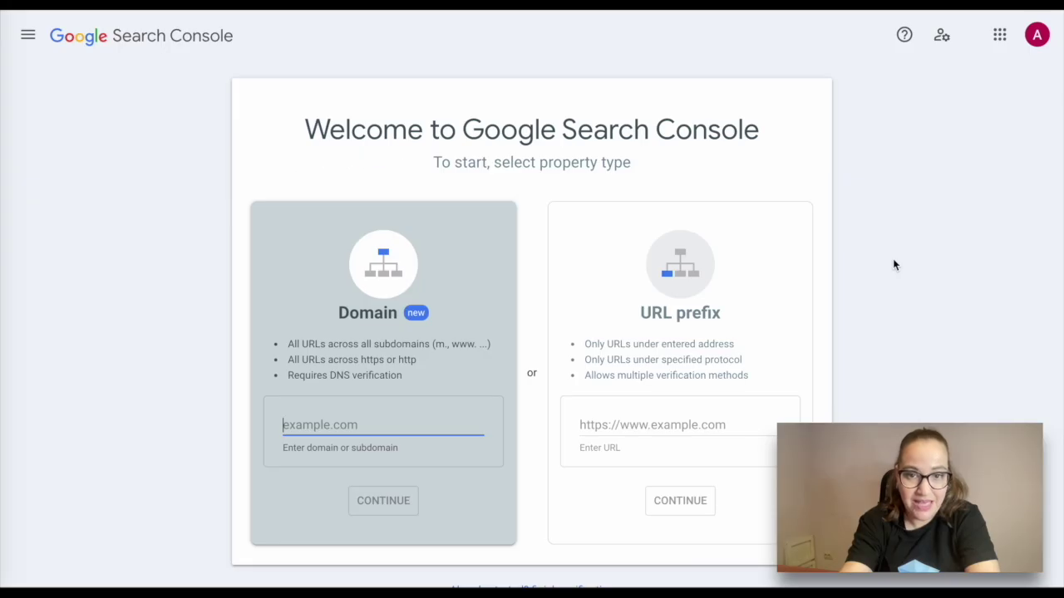
{"action": "left_click", "coordinate": [645, 430]}
{"action": "type", "text": "https://6dfa334.spread.name"}
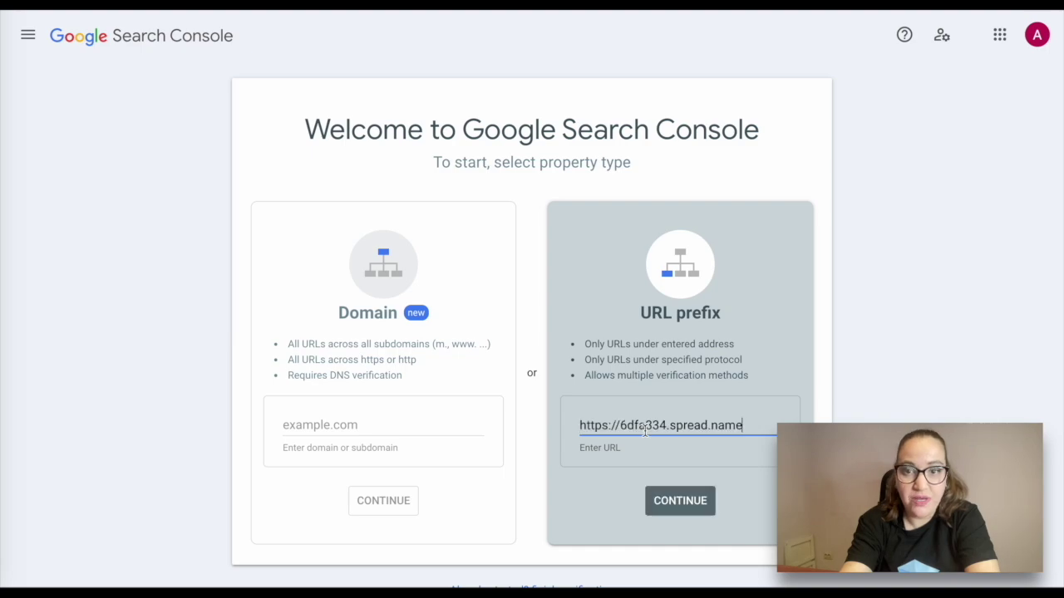
{"action": "left_click", "coordinate": [674, 501]}
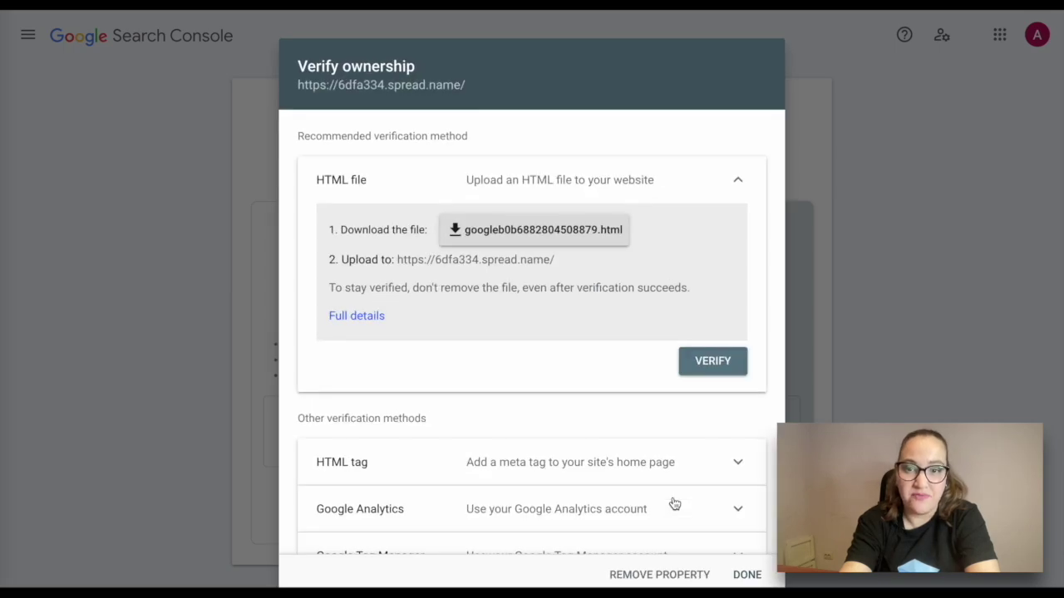
Step: Review the Verify ownership methods and the verification help article
{"action": "scroll", "coordinate": [674, 502], "scroll_direction": "down", "scroll_amount": 2}
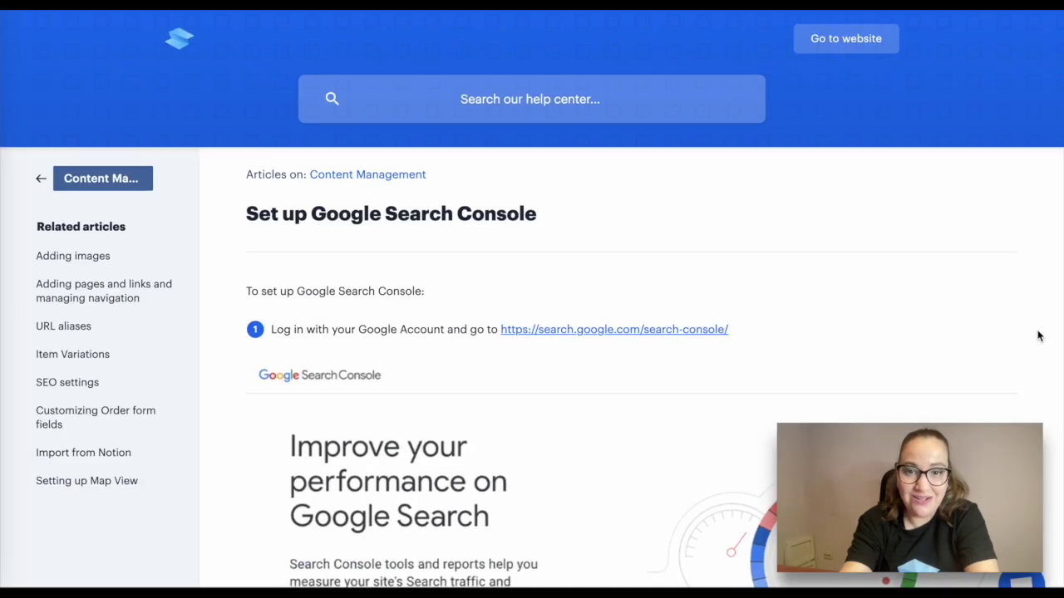
{"action": "scroll", "coordinate": [1037, 335], "scroll_direction": "down", "scroll_amount": 3}
{"action": "scroll", "coordinate": [1037, 335], "scroll_direction": "down", "scroll_amount": 5}
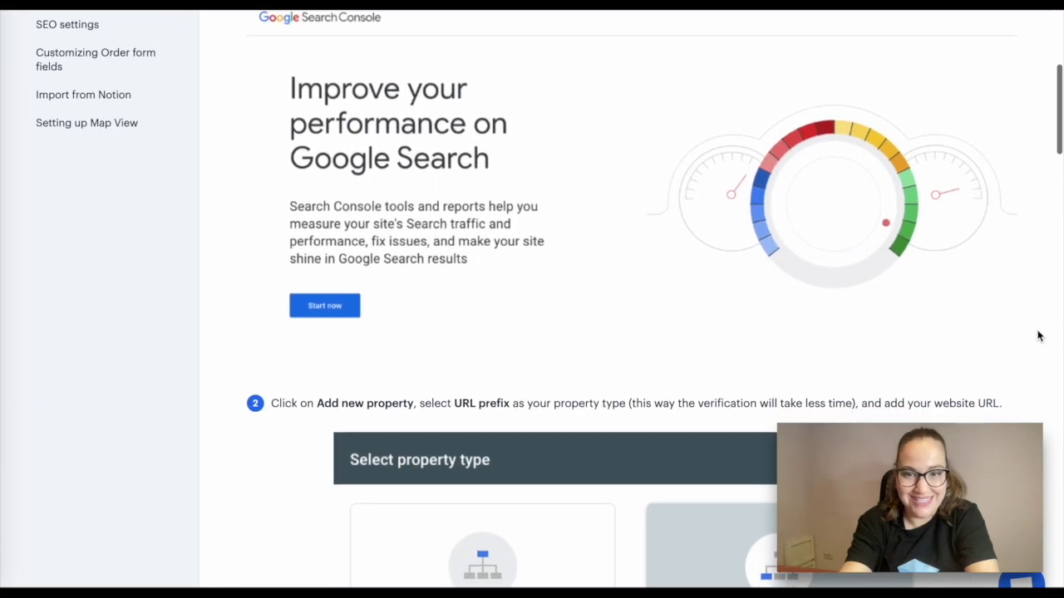
{"action": "scroll", "coordinate": [1037, 335], "scroll_direction": "down", "scroll_amount": 6}
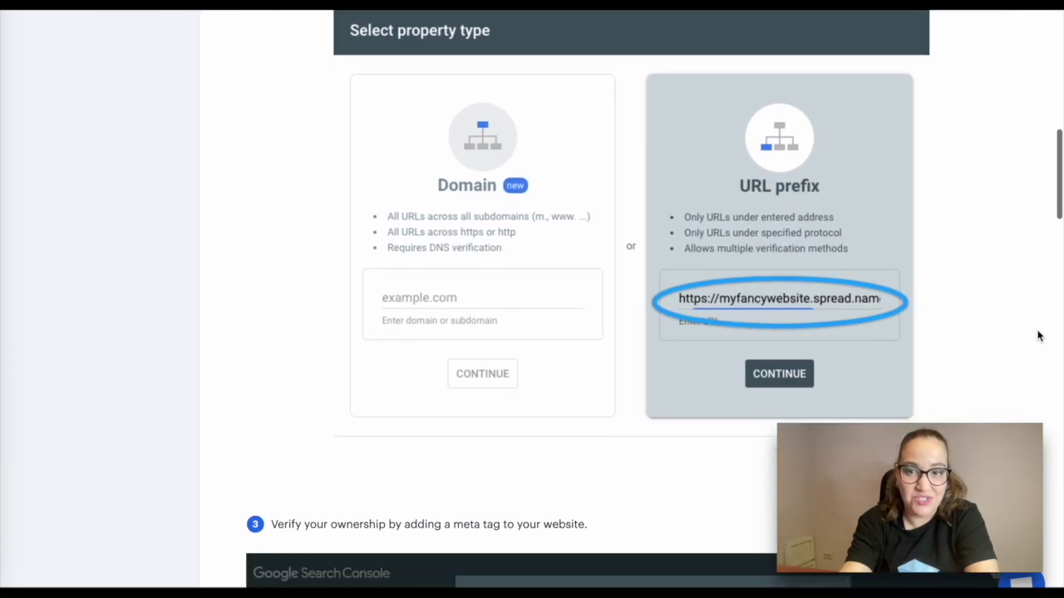
{"action": "scroll", "coordinate": [1037, 335], "scroll_direction": "down", "scroll_amount": 8}
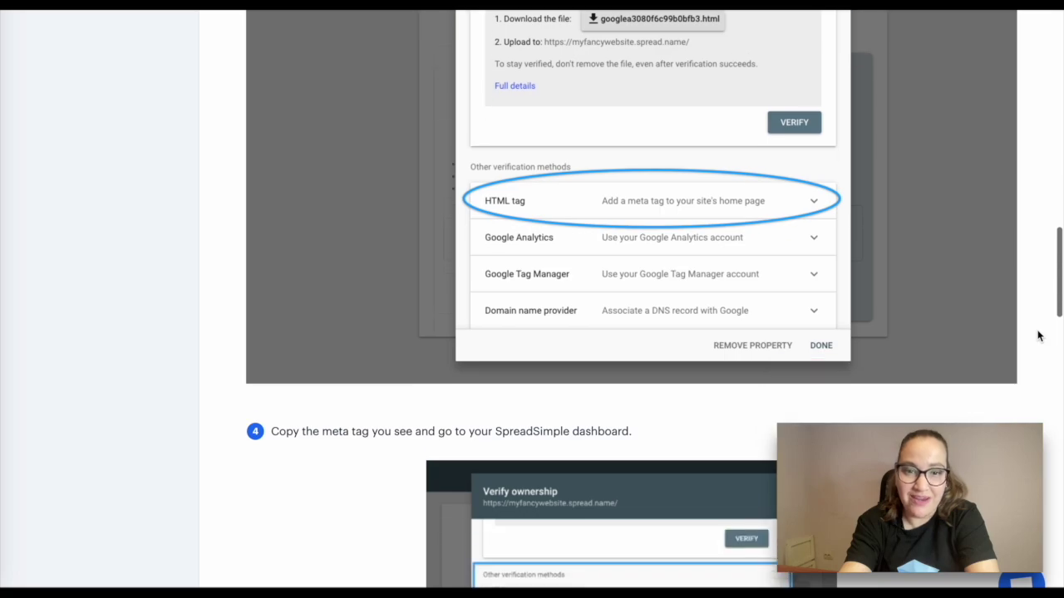
{"action": "scroll", "coordinate": [1037, 335], "scroll_direction": "down", "scroll_amount": 7}
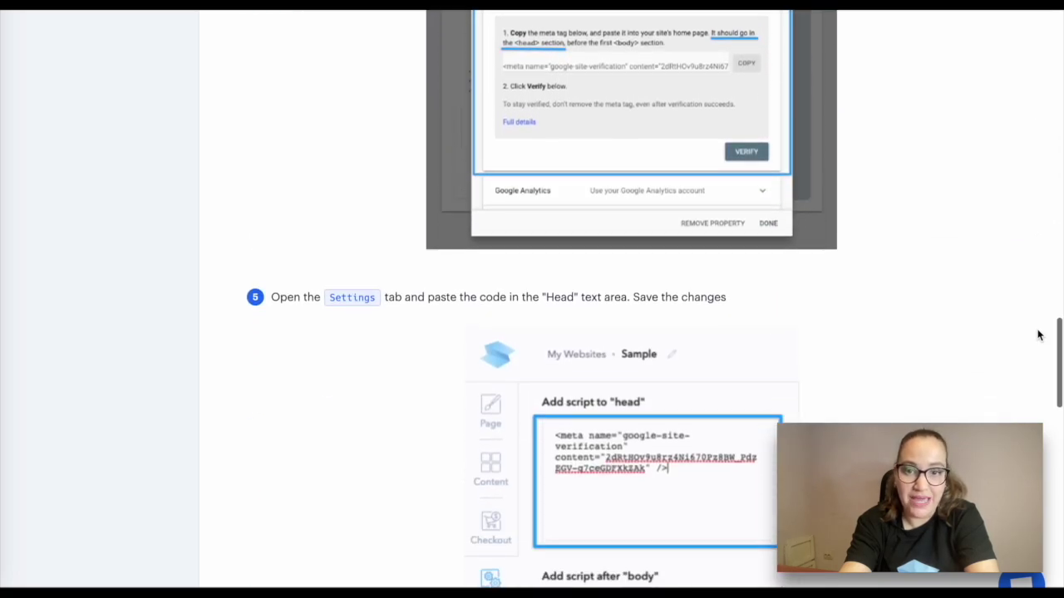
{"action": "scroll", "coordinate": [1037, 335], "scroll_direction": "down", "scroll_amount": 3}
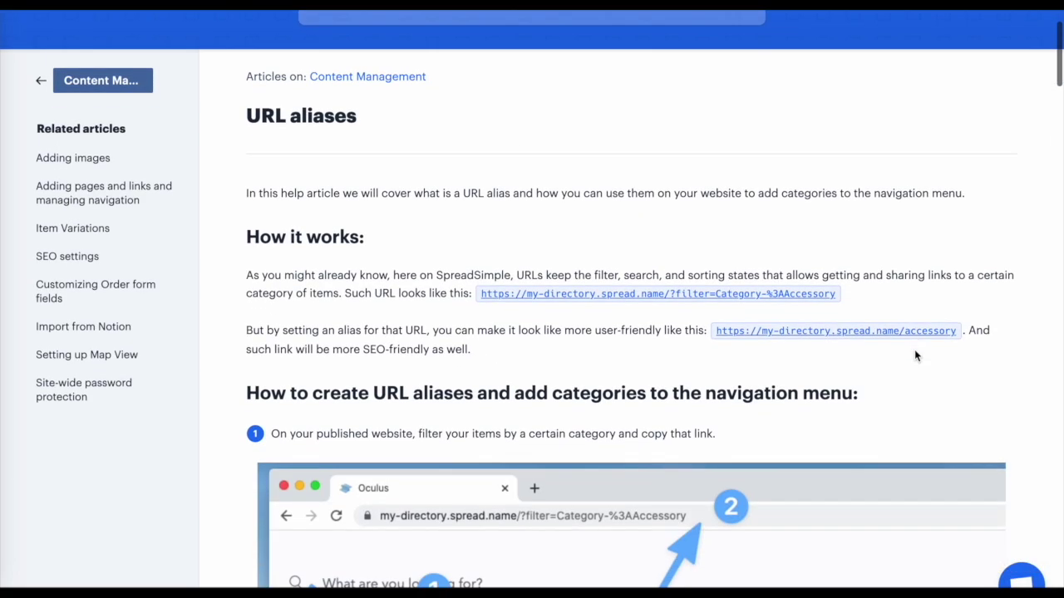
{"action": "scroll", "coordinate": [914, 354], "scroll_direction": "down", "scroll_amount": 4}
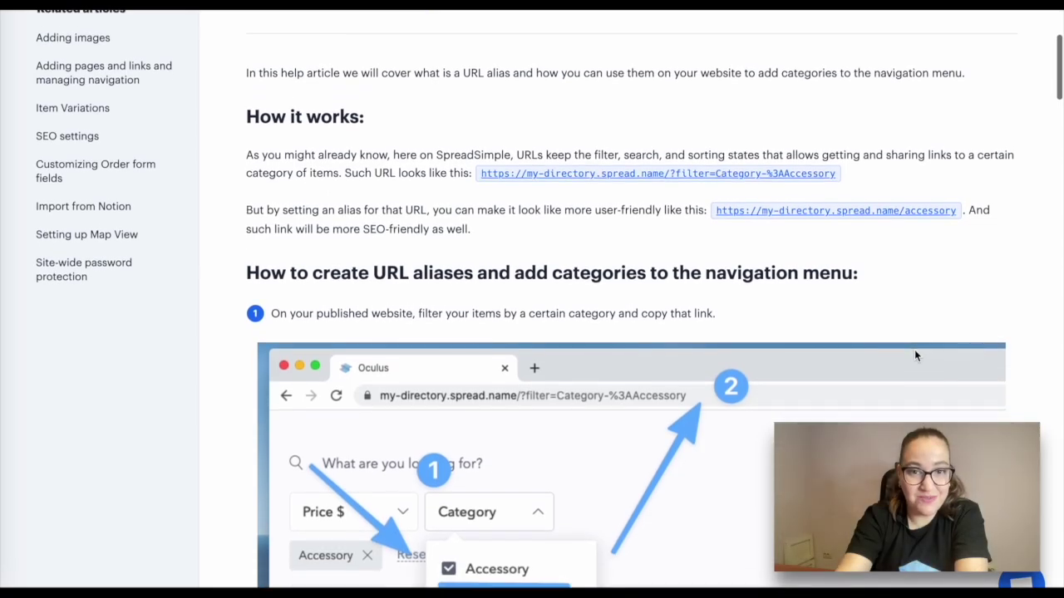
Step: Open the Bread menu item's link settings and review its filter URL and URL aliases
{"action": "scroll", "coordinate": [914, 354], "scroll_direction": "down", "scroll_amount": 2}
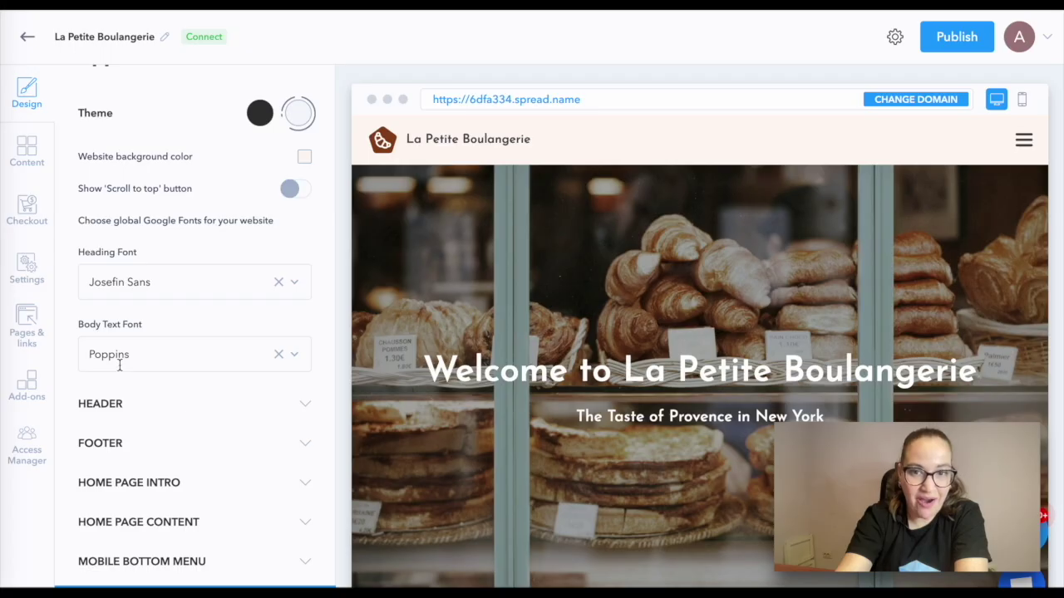
{"action": "left_click", "coordinate": [25, 330]}
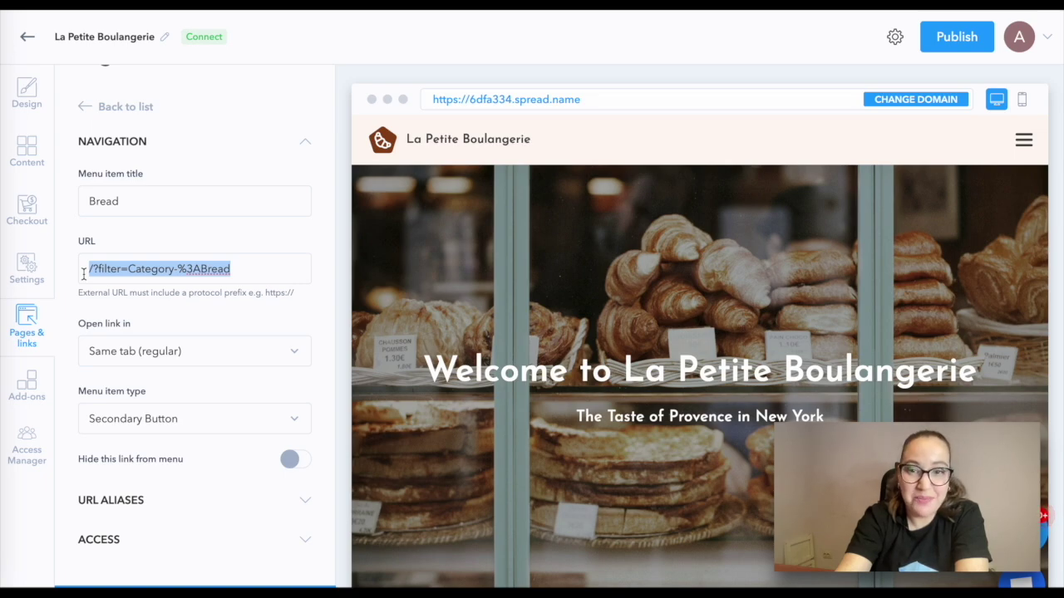
{"action": "left_click", "coordinate": [301, 309]}
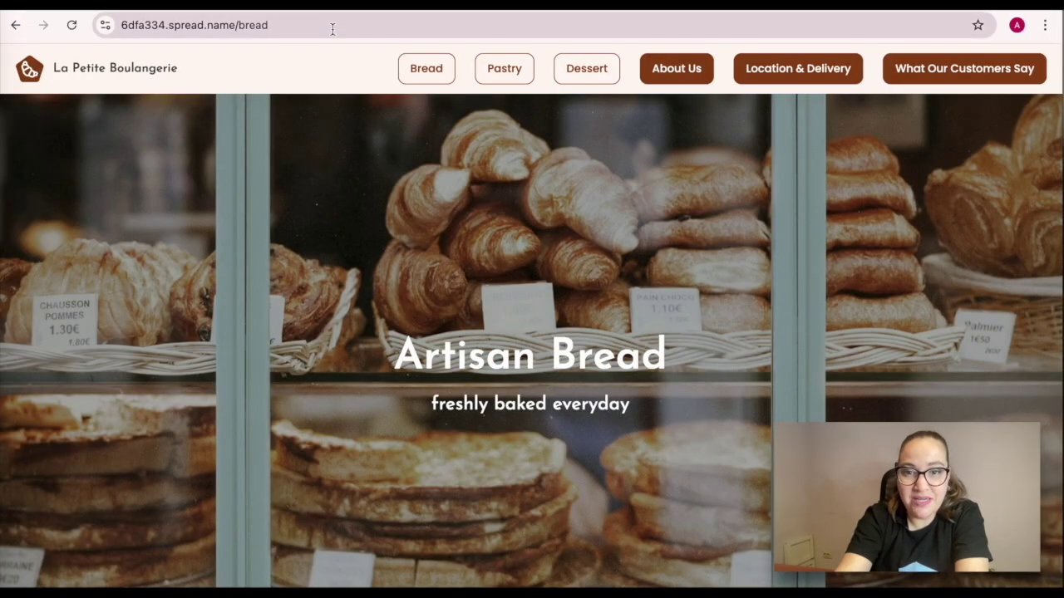
Step: On the live site, visit the Pastry and Dessert pages, then add Bread to the Category filter
{"action": "left_click", "coordinate": [332, 29]}
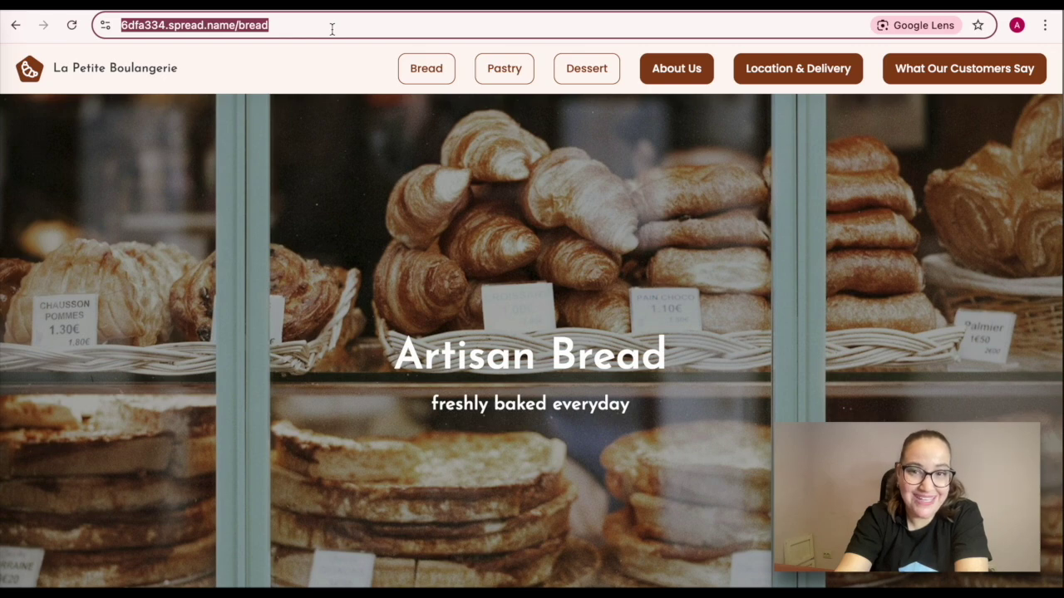
{"action": "left_click", "coordinate": [500, 73]}
{"action": "left_click", "coordinate": [318, 28]}
{"action": "left_click", "coordinate": [564, 79]}
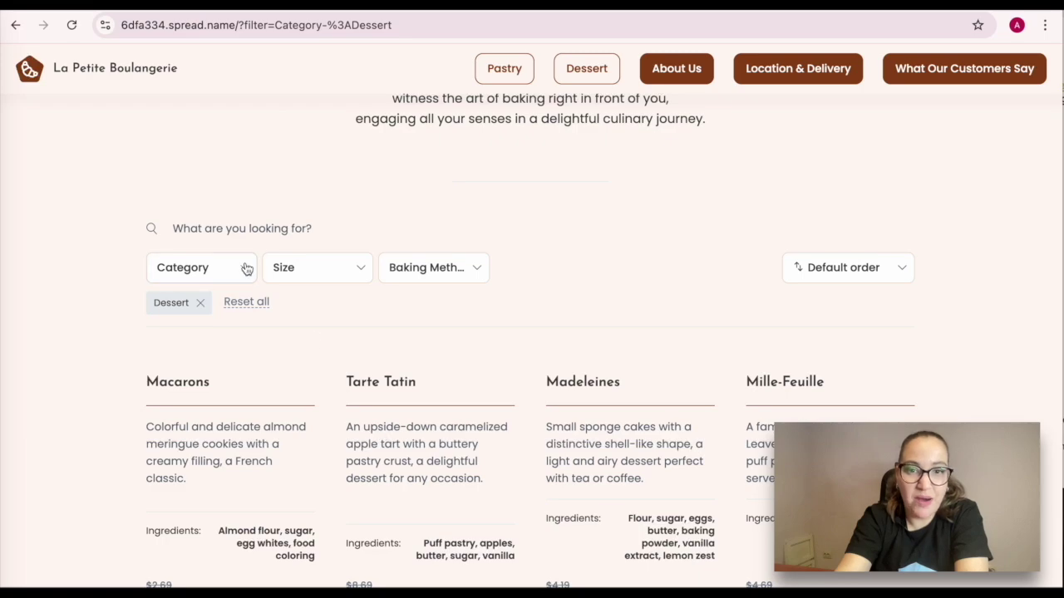
{"action": "left_click", "coordinate": [246, 268]}
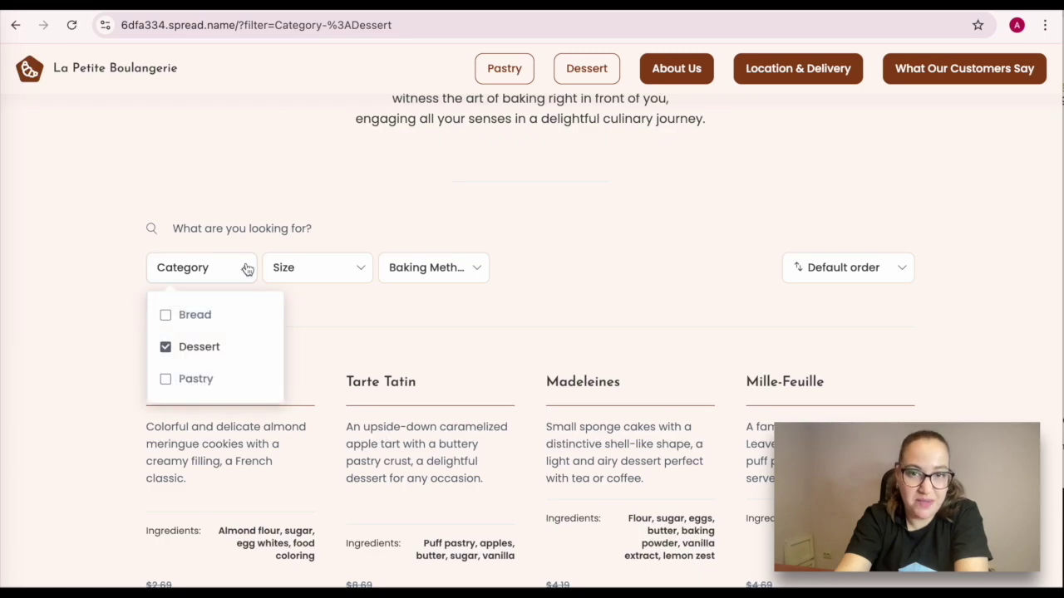
{"action": "left_click", "coordinate": [165, 318]}
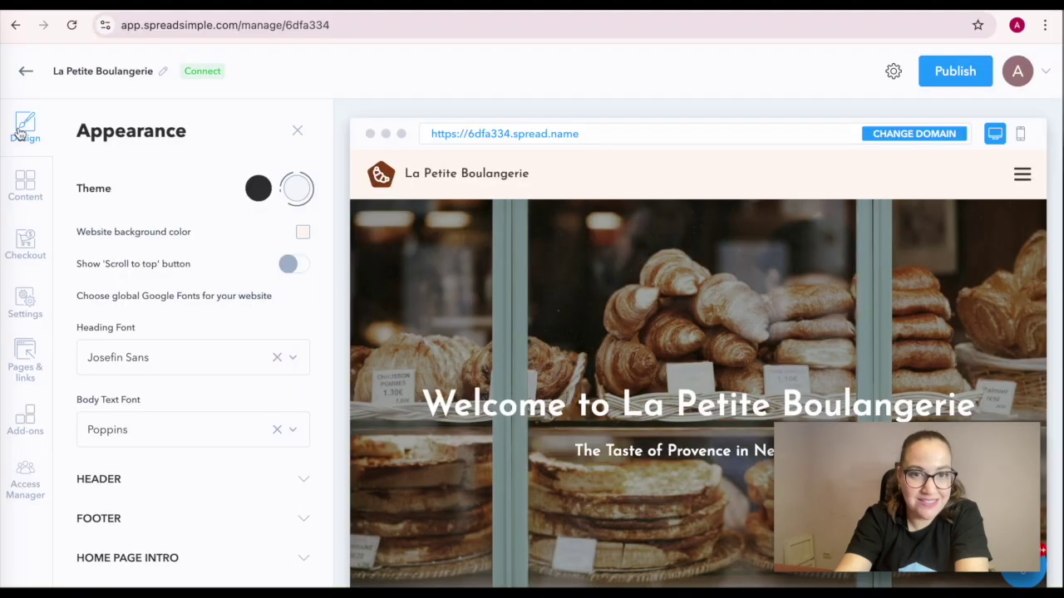
Step: Add a new Bread menu link with the Bread category filter URL pasted in
{"action": "left_click", "coordinate": [25, 357]}
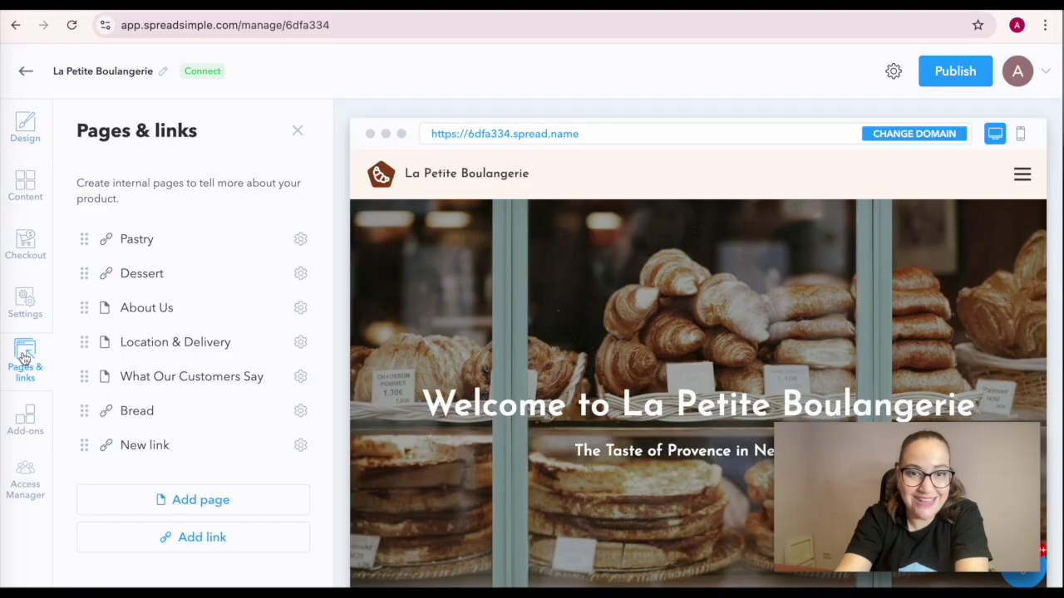
{"action": "left_click", "coordinate": [198, 538]}
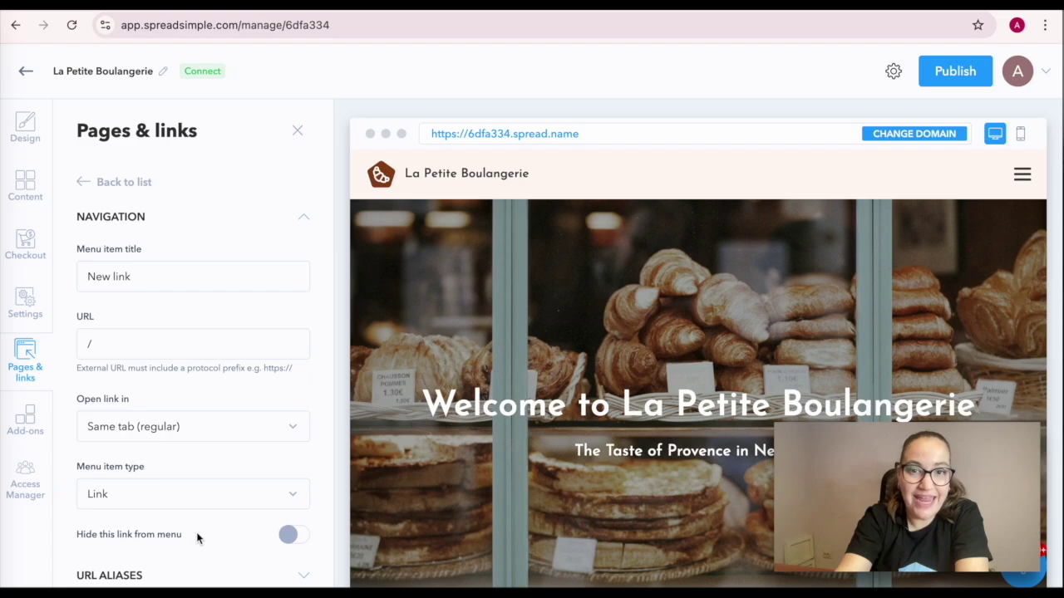
{"action": "scroll", "coordinate": [196, 532], "scroll_direction": "down", "scroll_amount": 1}
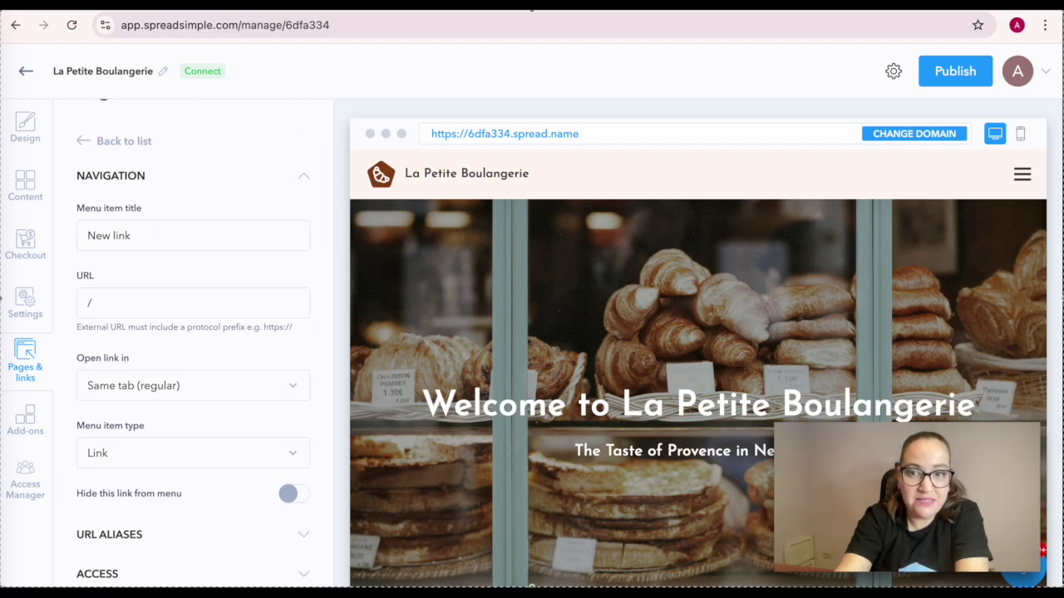
{"action": "scroll", "coordinate": [126, 333], "scroll_direction": "up", "scroll_amount": 1}
{"action": "type", "text": "?filter=Category-%3ABread"}
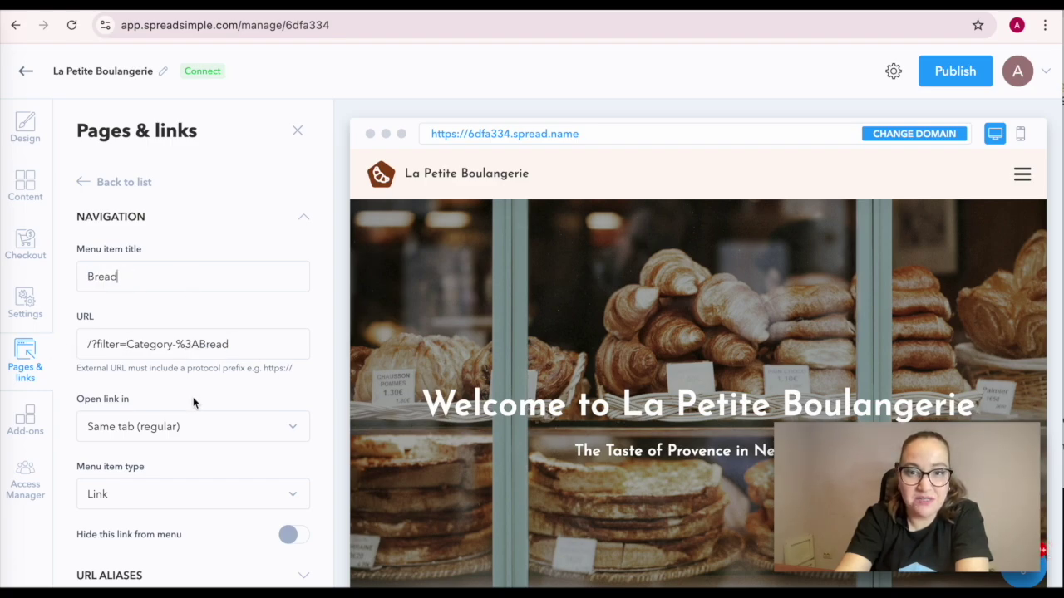
Step: Give the link a /bread alias titled Artisan Bread, subtitle freshly baked everyday, plus intro text
{"action": "scroll", "coordinate": [193, 403], "scroll_direction": "down", "scroll_amount": 1}
{"action": "left_click", "coordinate": [167, 325]}
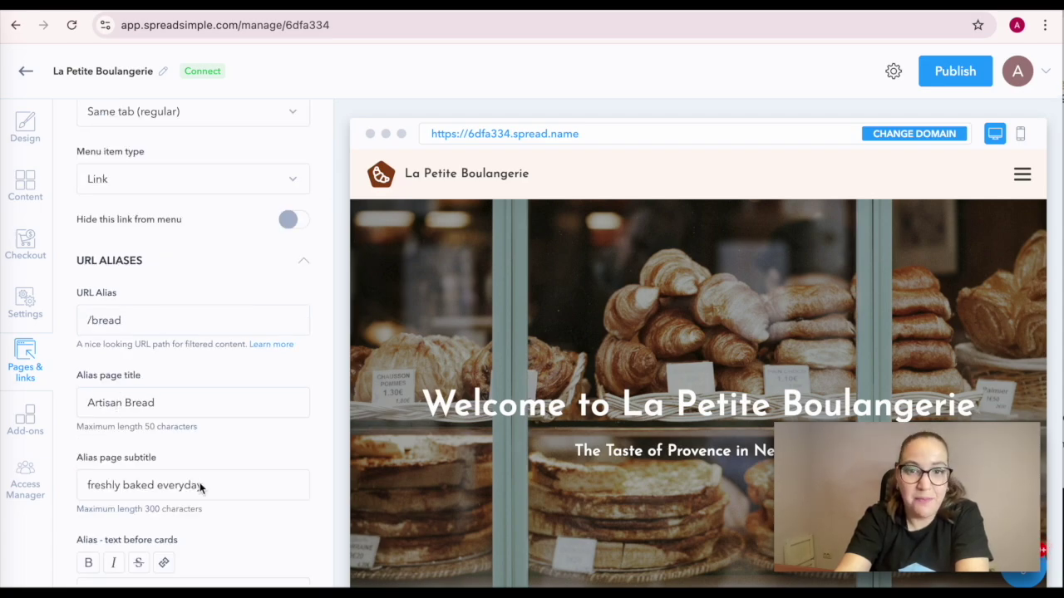
{"action": "scroll", "coordinate": [200, 487], "scroll_direction": "down", "scroll_amount": 1}
{"action": "scroll", "coordinate": [200, 487], "scroll_direction": "down", "scroll_amount": 3}
{"action": "left_click", "coordinate": [145, 285]}
{"action": "type", "text": "We pour our passion into every batch of bread we bake. Using only the finest ingredients, our bread is truly a feast for the senses. From the long and crispy baguettes to the hearty pain de campagne and flavorful fougasse, each loaf is lovingly handmade using traditional techniques."}
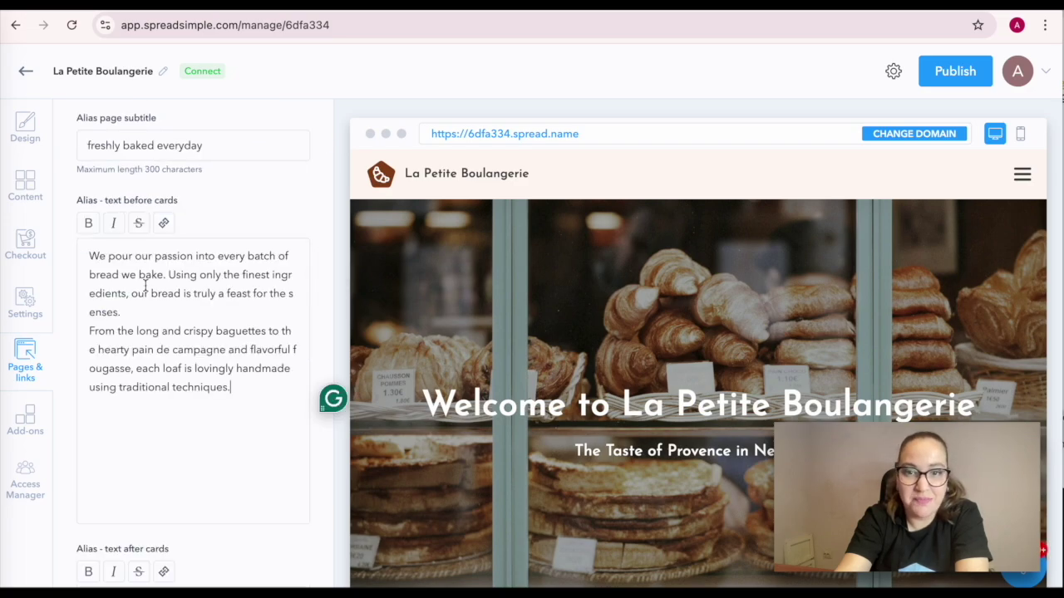
{"action": "scroll", "coordinate": [224, 451], "scroll_direction": "down", "scroll_amount": 1}
{"action": "scroll", "coordinate": [223, 451], "scroll_direction": "up", "scroll_amount": 1}
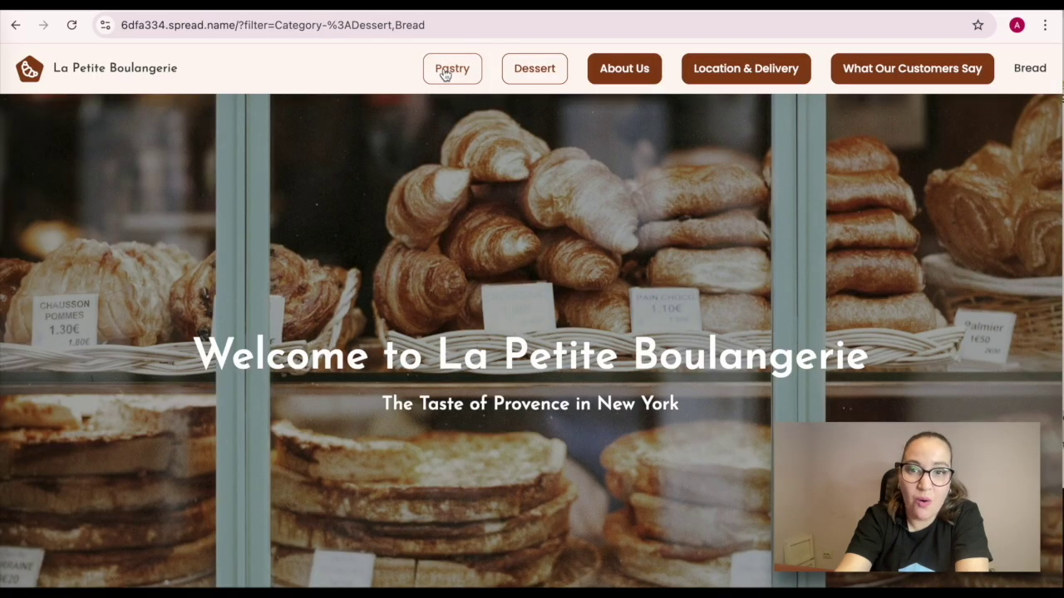
Step: Open the live site's Bread page and scroll through the Artisan Bread alias page
{"action": "left_click", "coordinate": [1030, 69]}
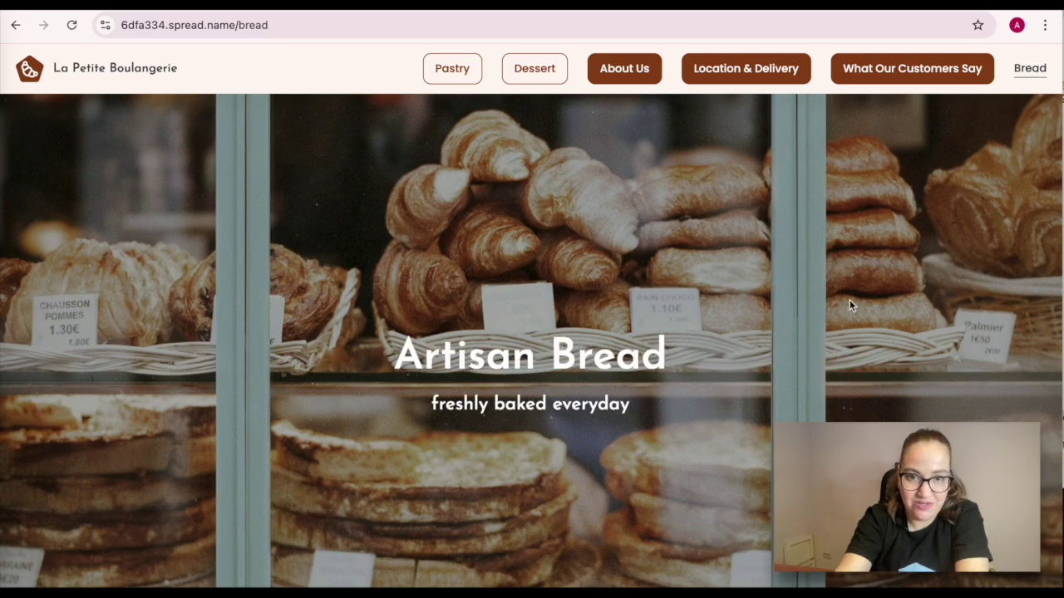
{"action": "scroll", "coordinate": [849, 306], "scroll_direction": "down", "scroll_amount": 5}
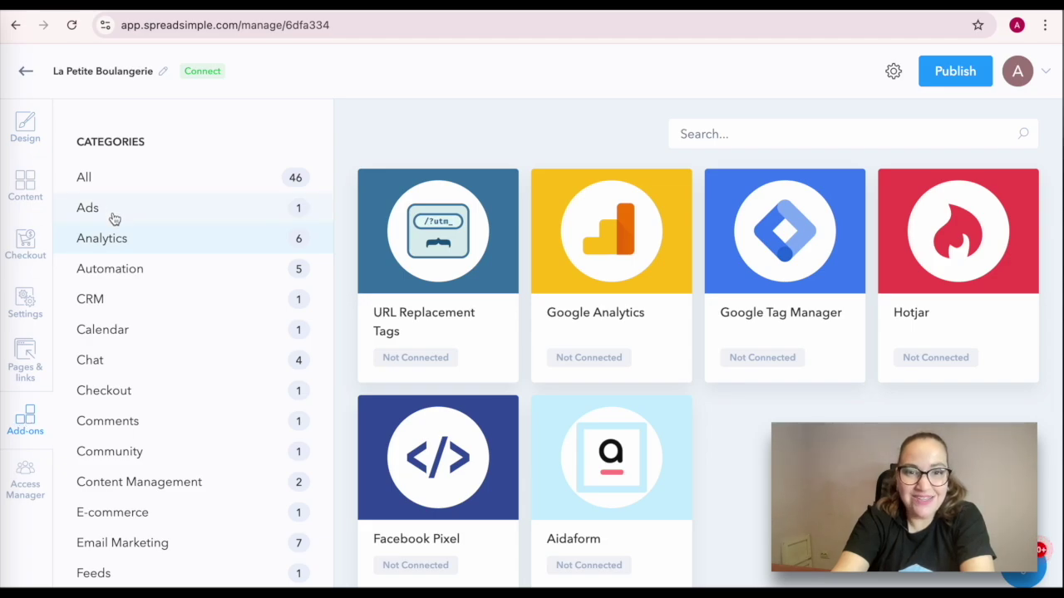
Step: Open the Google Analytics add-on from the Add-ons catalogue
{"action": "left_click", "coordinate": [562, 266]}
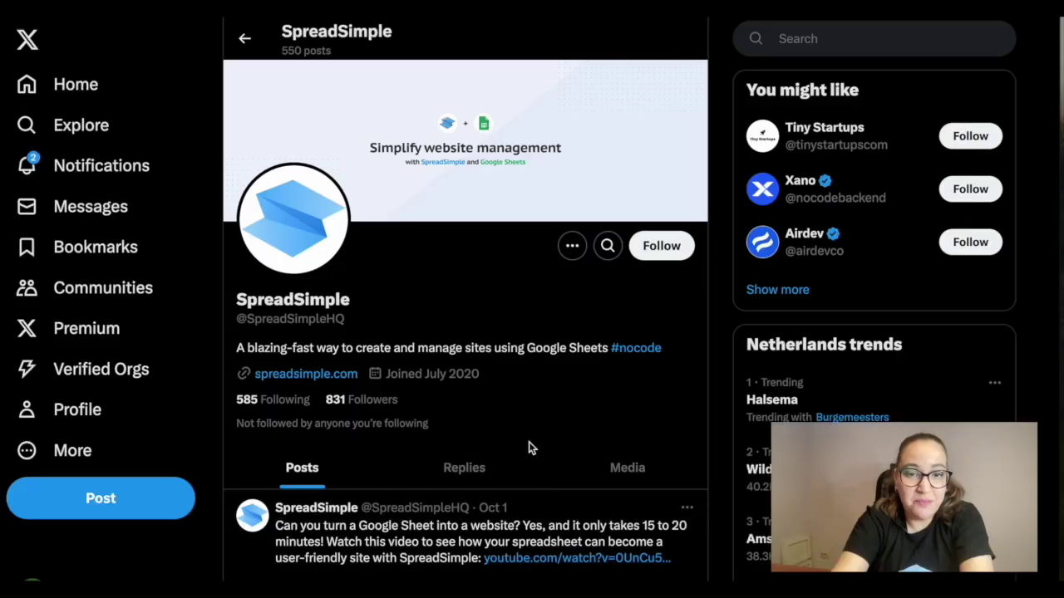
Step: Scroll through the posts on SpreadSimple's X profile
{"action": "scroll", "coordinate": [529, 443], "scroll_direction": "down", "scroll_amount": 3}
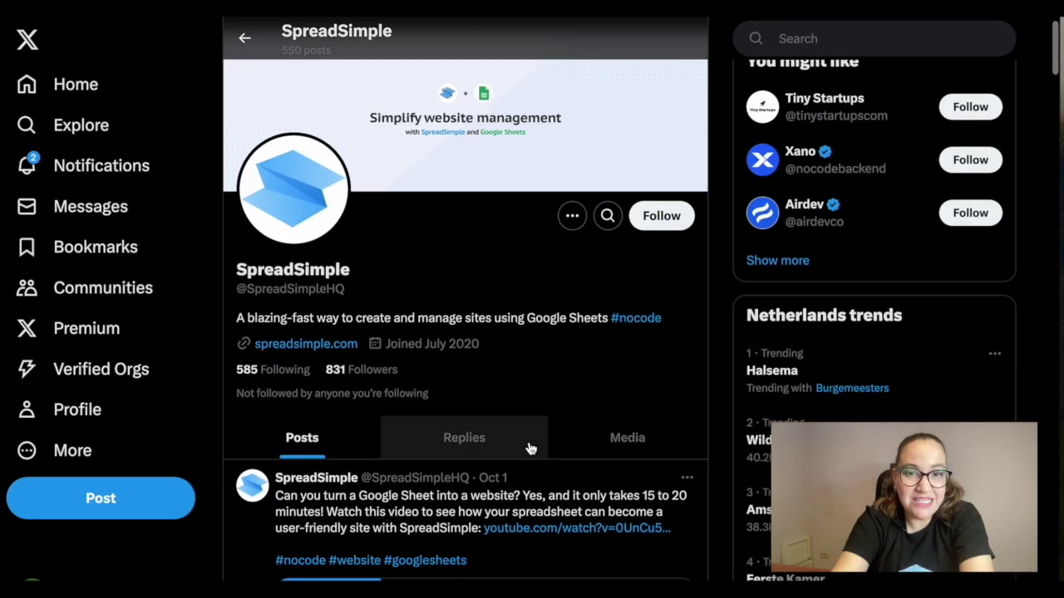
{"action": "scroll", "coordinate": [528, 449], "scroll_direction": "down", "scroll_amount": 1}
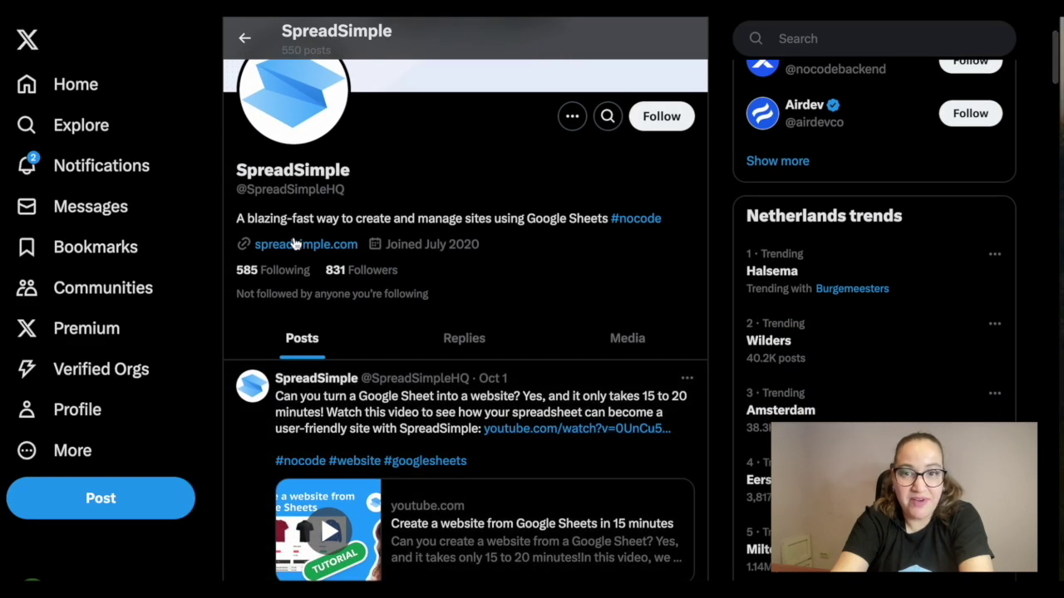
{"action": "scroll", "coordinate": [295, 243], "scroll_direction": "down", "scroll_amount": 10}
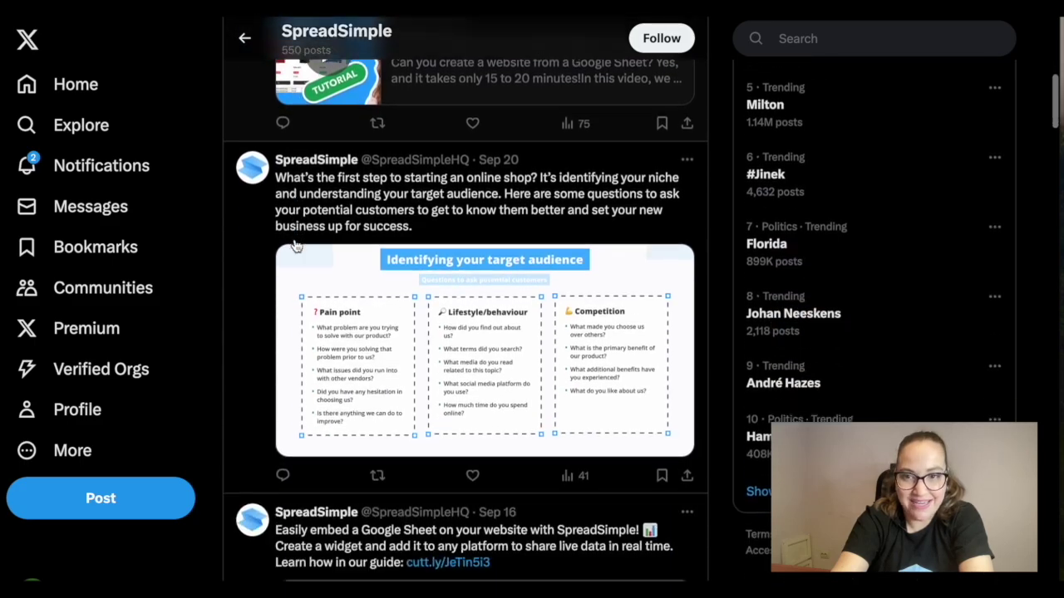
{"action": "scroll", "coordinate": [295, 244], "scroll_direction": "down", "scroll_amount": 6}
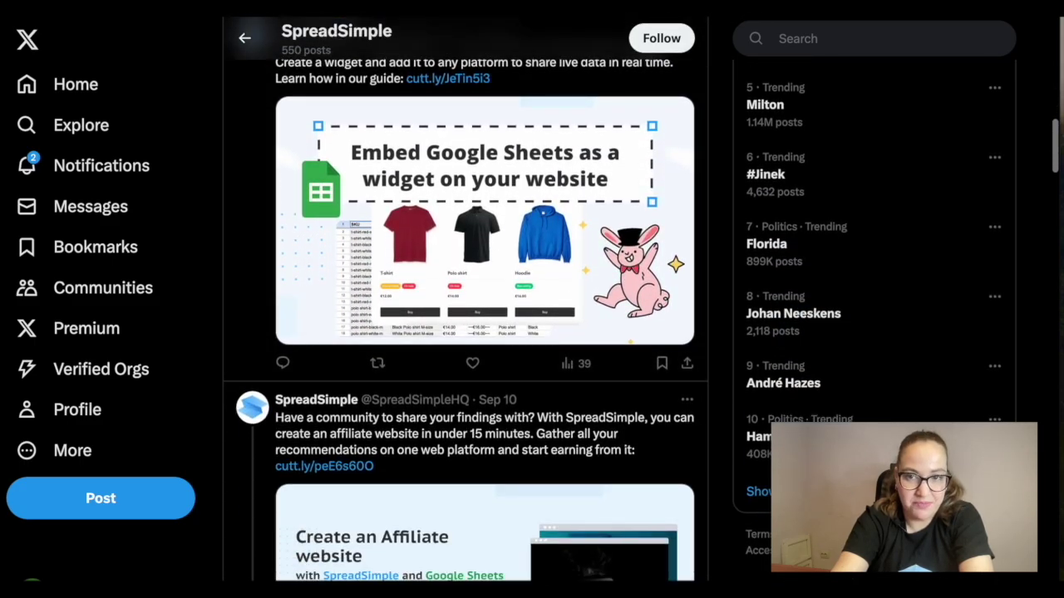
Step: Reply on Facebook with 'appy to hear that you are enjoying u', then browse Reddit's no-code builder results
{"action": "type", "text": "appy to hear that you are"}
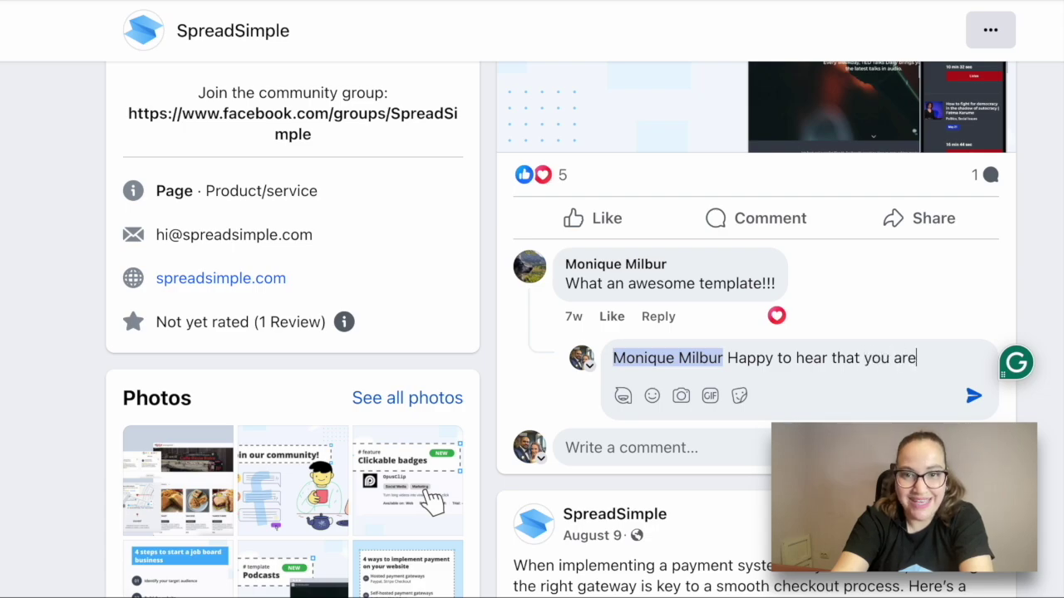
{"action": "type", "text": " enjoying u"}
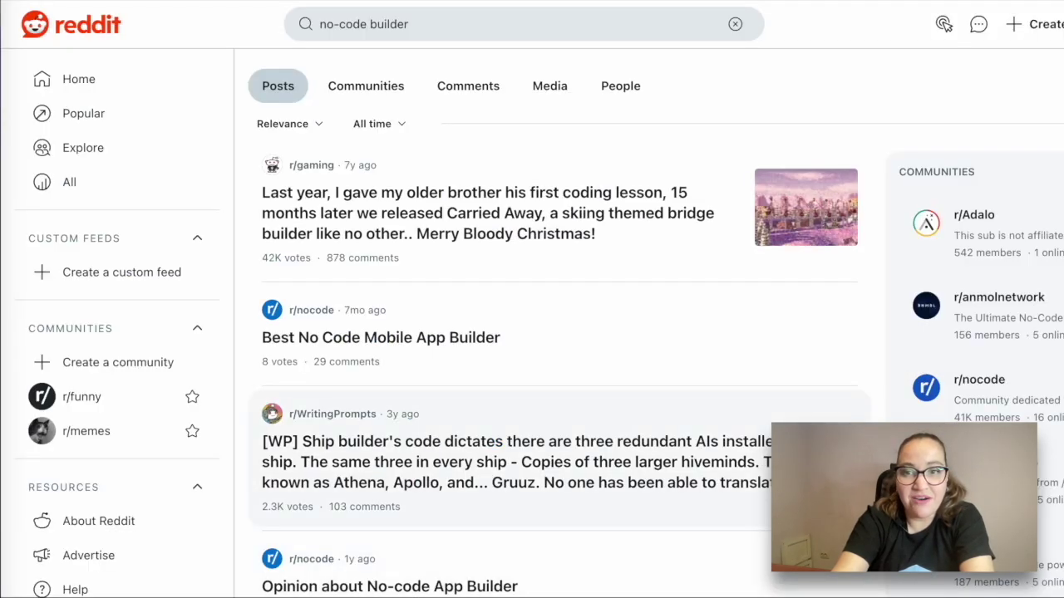
{"action": "scroll", "coordinate": [557, 216], "scroll_direction": "down", "scroll_amount": 6}
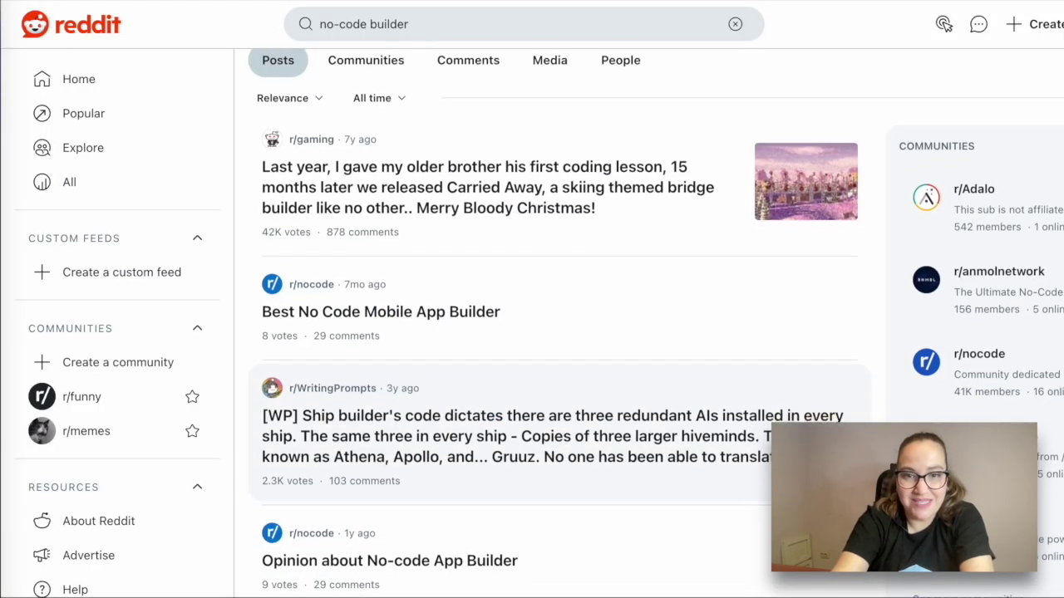
{"action": "scroll", "coordinate": [557, 332], "scroll_direction": "down", "scroll_amount": 10}
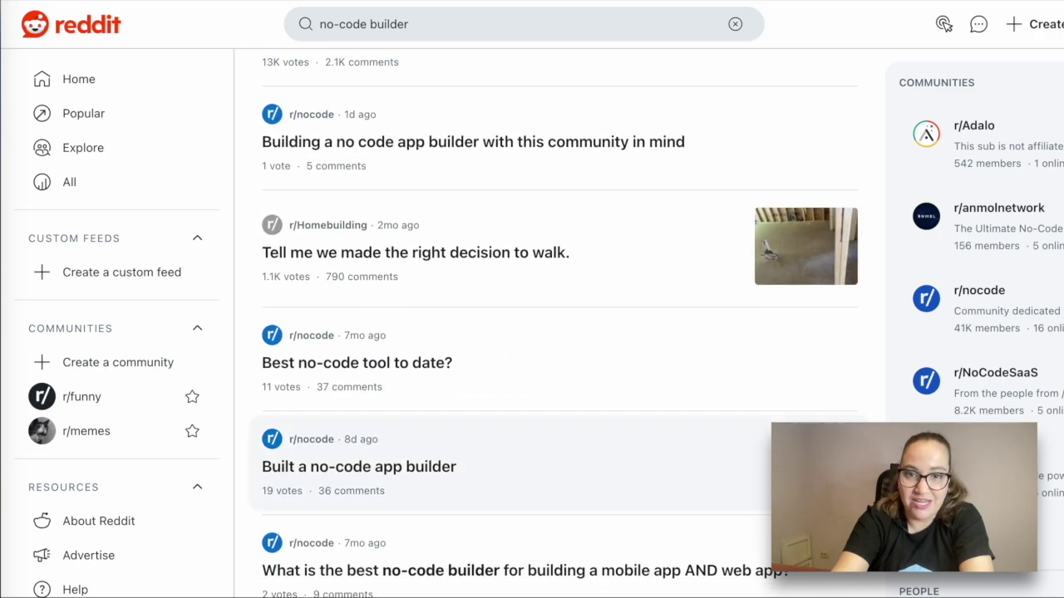
{"action": "scroll", "coordinate": [556, 333], "scroll_direction": "down", "scroll_amount": 3}
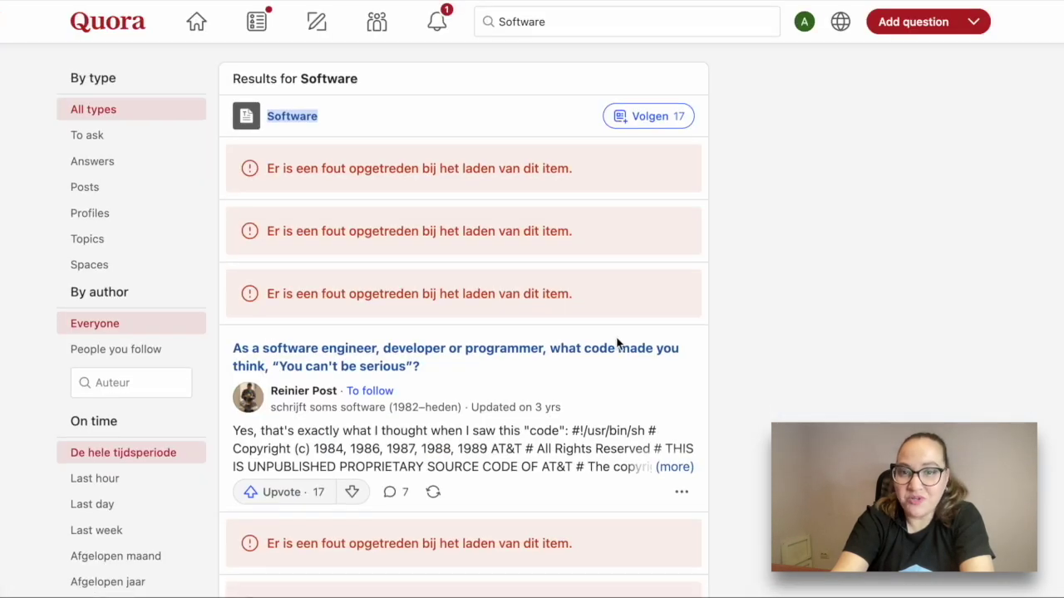
Step: Scroll down through Quora's search results for 'Software'
{"action": "scroll", "coordinate": [615, 344], "scroll_direction": "down", "scroll_amount": 3}
{"action": "scroll", "coordinate": [618, 344], "scroll_direction": "down", "scroll_amount": 2}
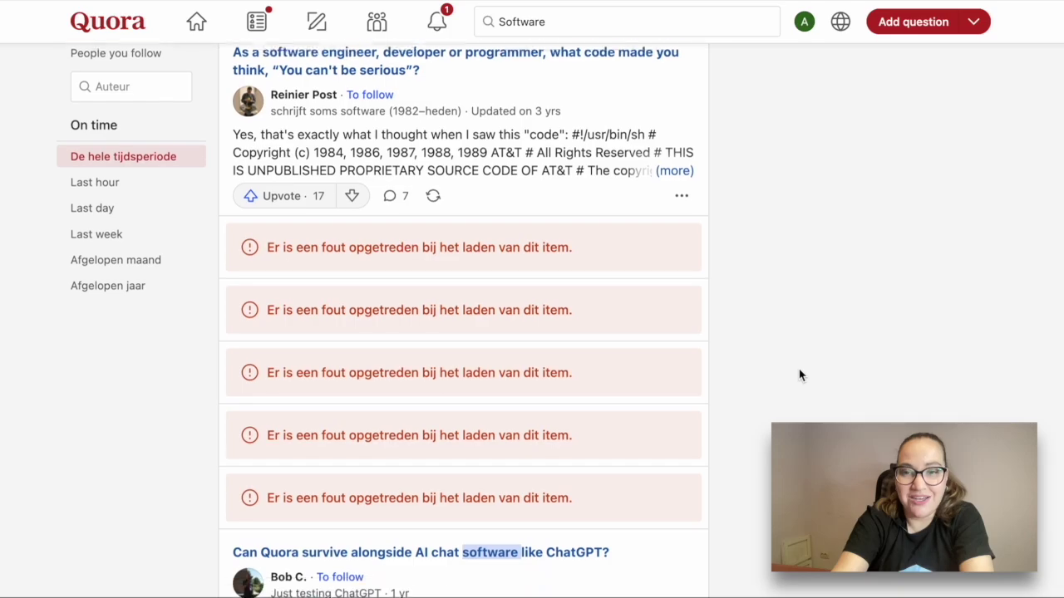
{"action": "scroll", "coordinate": [798, 369], "scroll_direction": "down", "scroll_amount": 4}
{"action": "scroll", "coordinate": [798, 369], "scroll_direction": "down", "scroll_amount": 3}
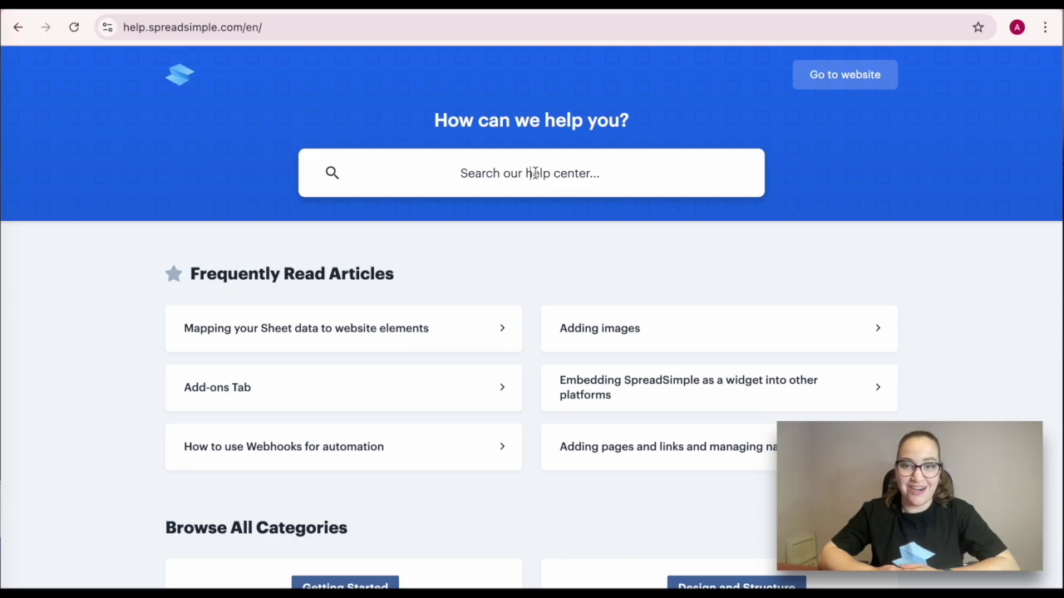
Step: Search the SpreadSimple Help Center for 'SEO' and read through the SEO settings article
{"action": "type", "text": "SEO"}
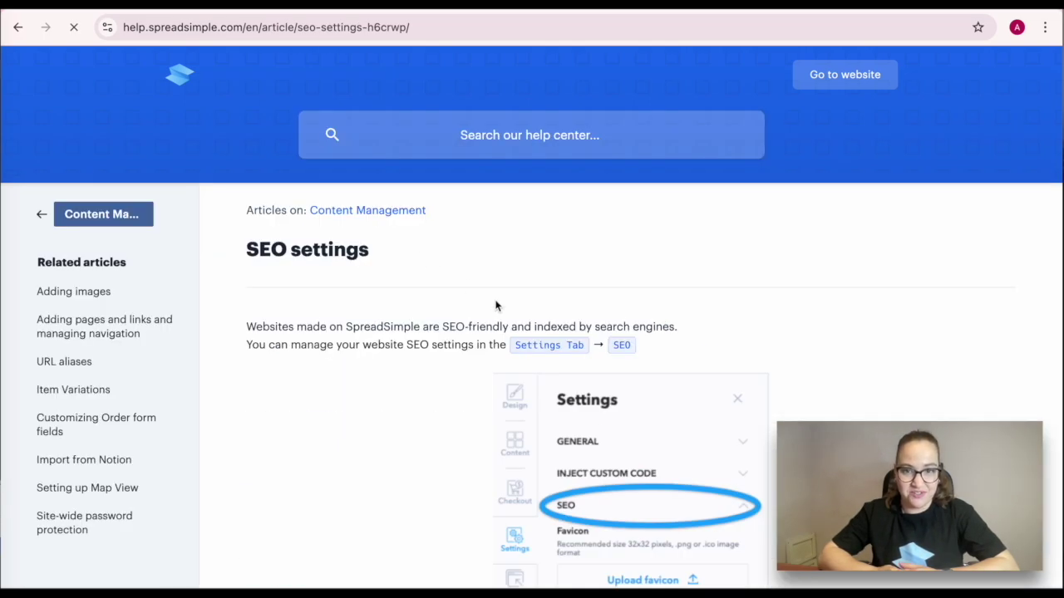
{"action": "scroll", "coordinate": [601, 448], "scroll_direction": "down", "scroll_amount": 4}
{"action": "scroll", "coordinate": [601, 449], "scroll_direction": "down", "scroll_amount": 5}
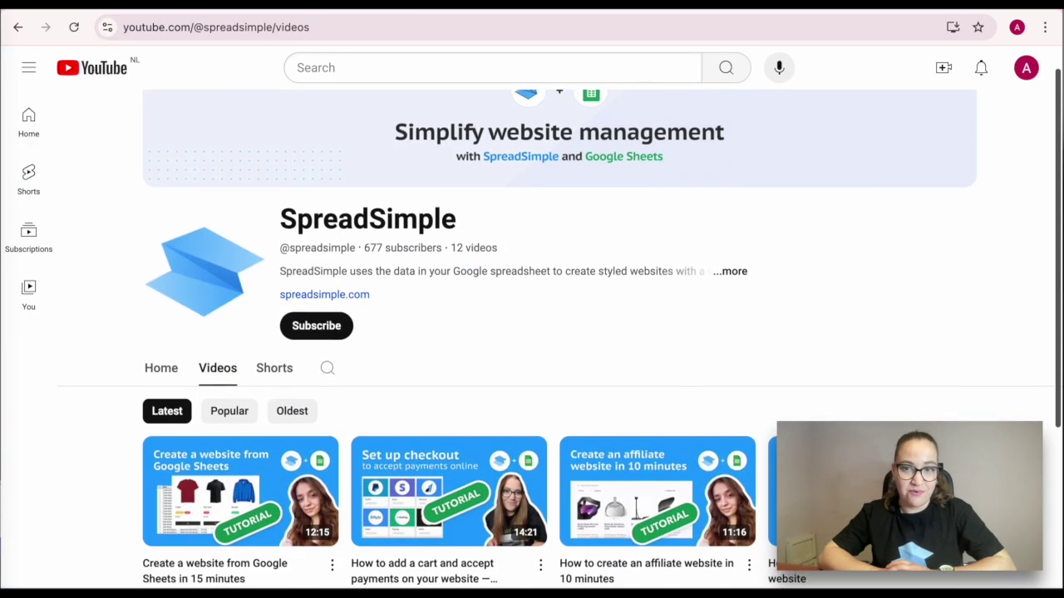
Step: Like the SpreadSimple tutorial video, then subscribe to the channel with All notifications
{"action": "scroll", "coordinate": [446, 416], "scroll_direction": "down", "scroll_amount": 2}
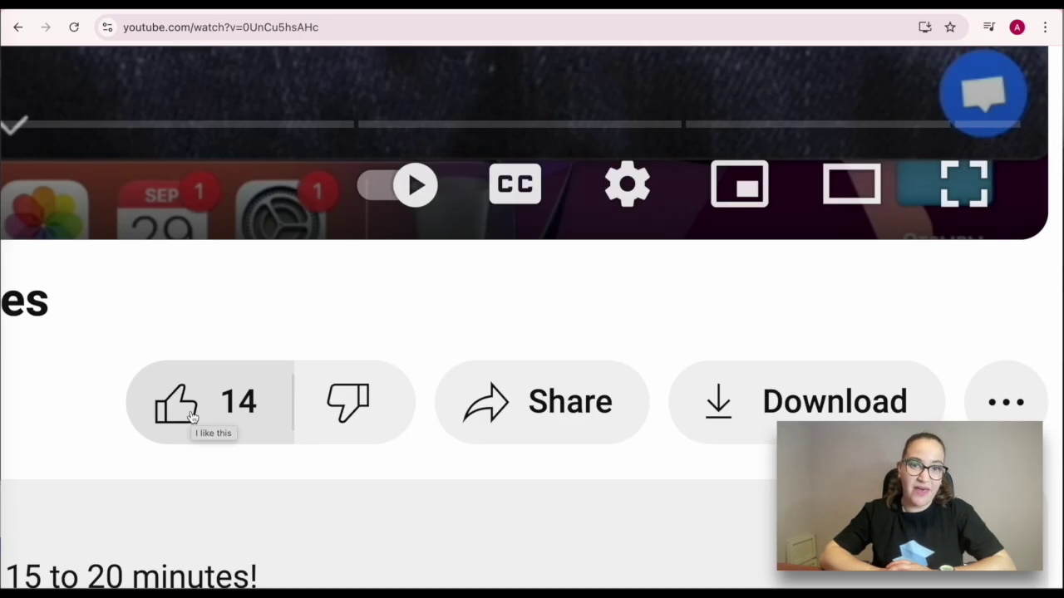
{"action": "left_click", "coordinate": [192, 417]}
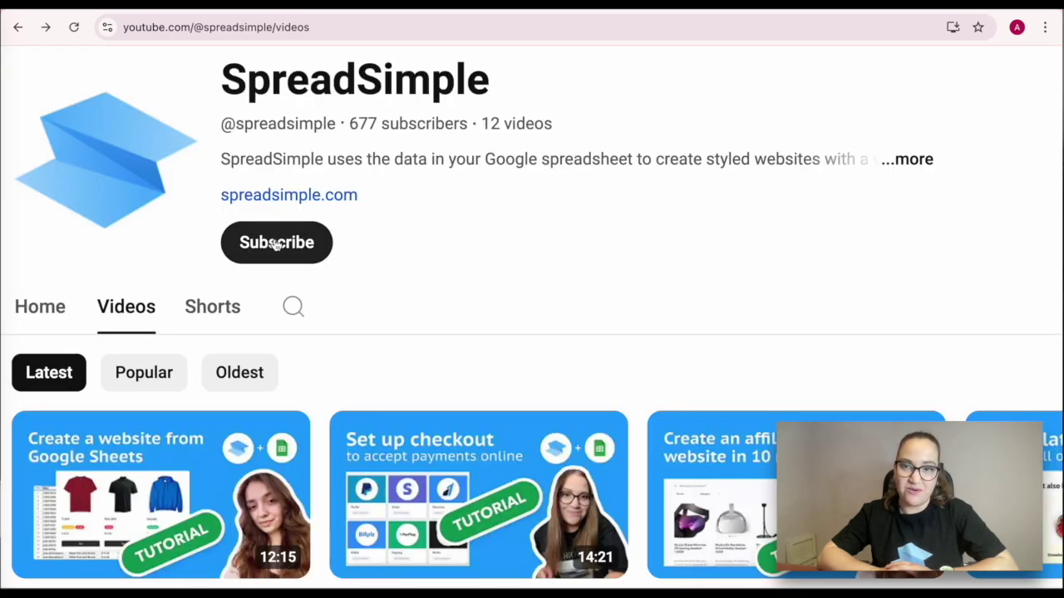
{"action": "left_click", "coordinate": [274, 242]}
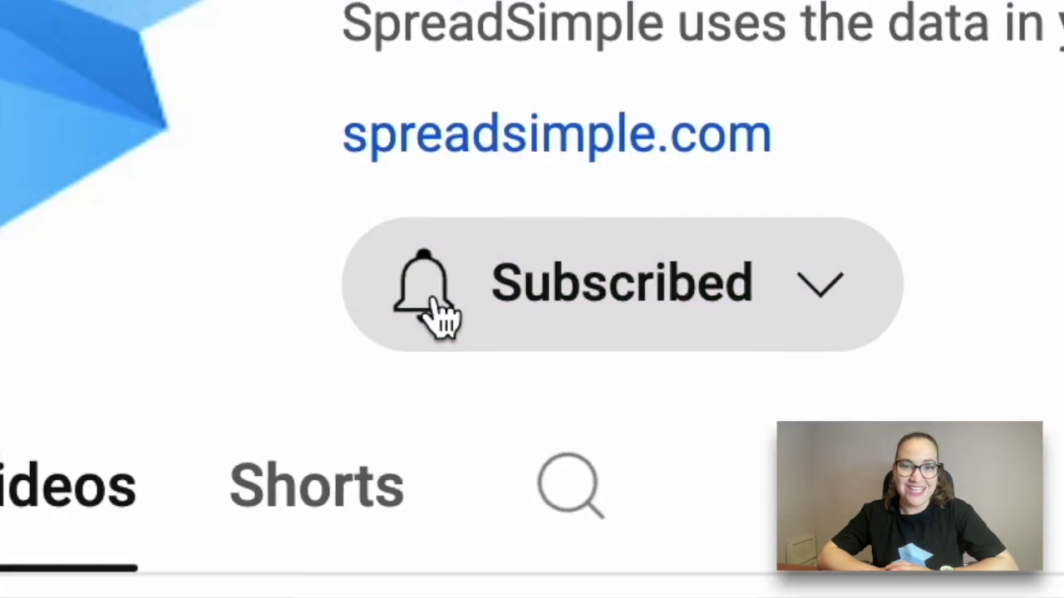
{"action": "left_click", "coordinate": [250, 246]}
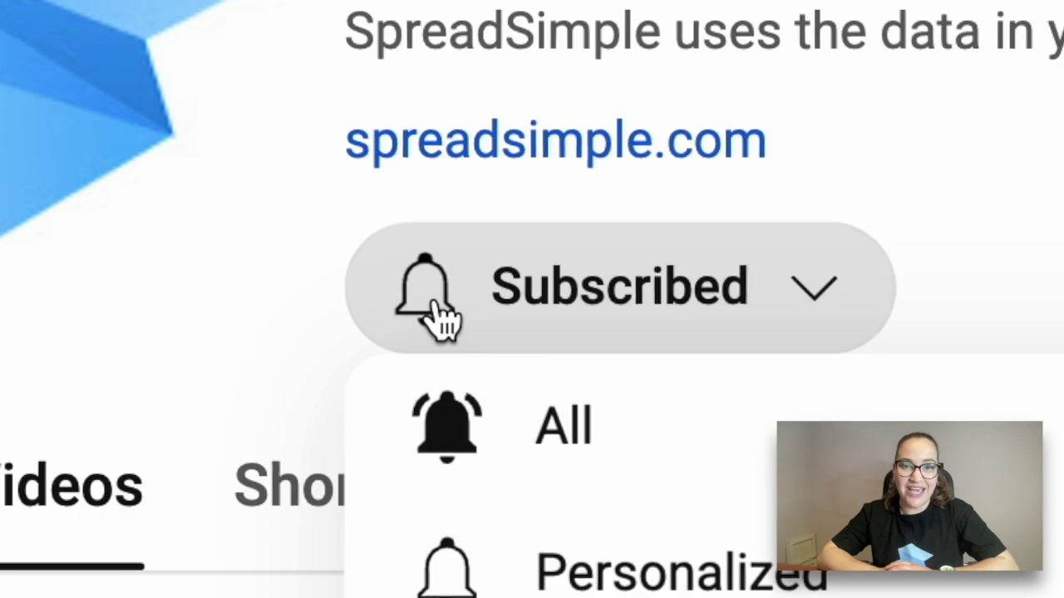
{"action": "left_click", "coordinate": [486, 441]}
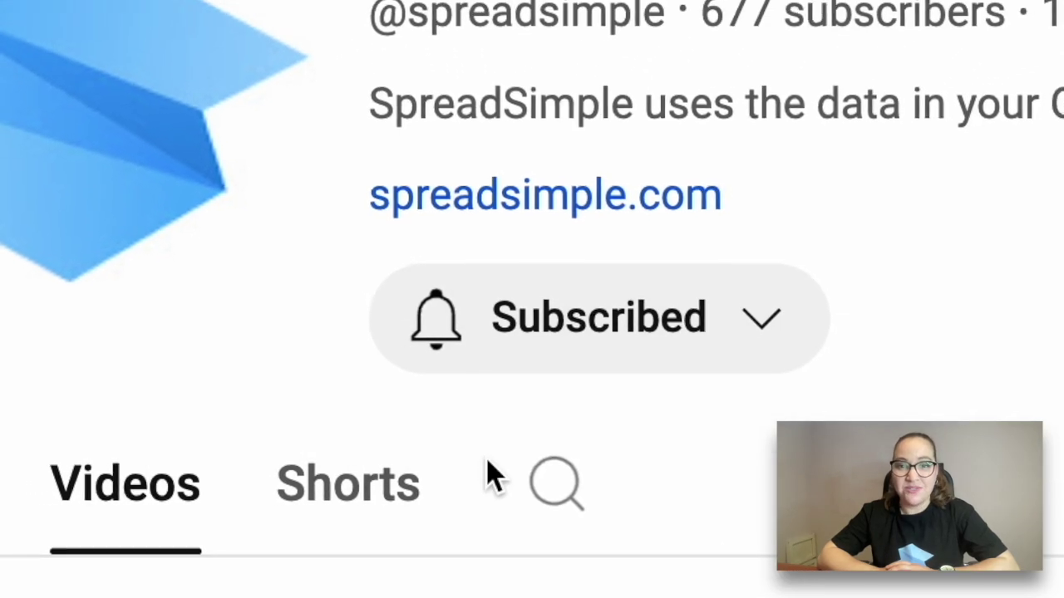